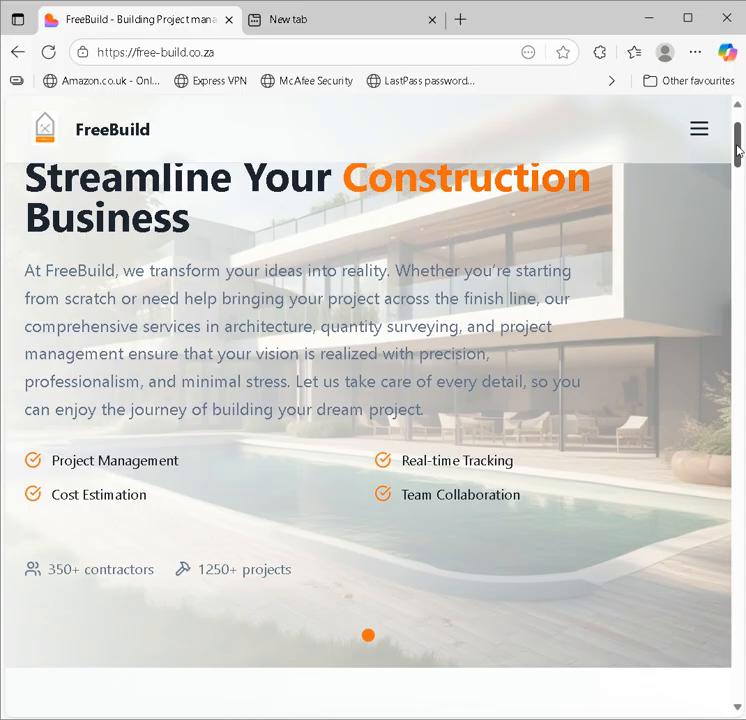
Step: Scroll down the home page past the services, selecting the Free Advice on Building Works heading along the way
drag(738, 150, 736, 297)
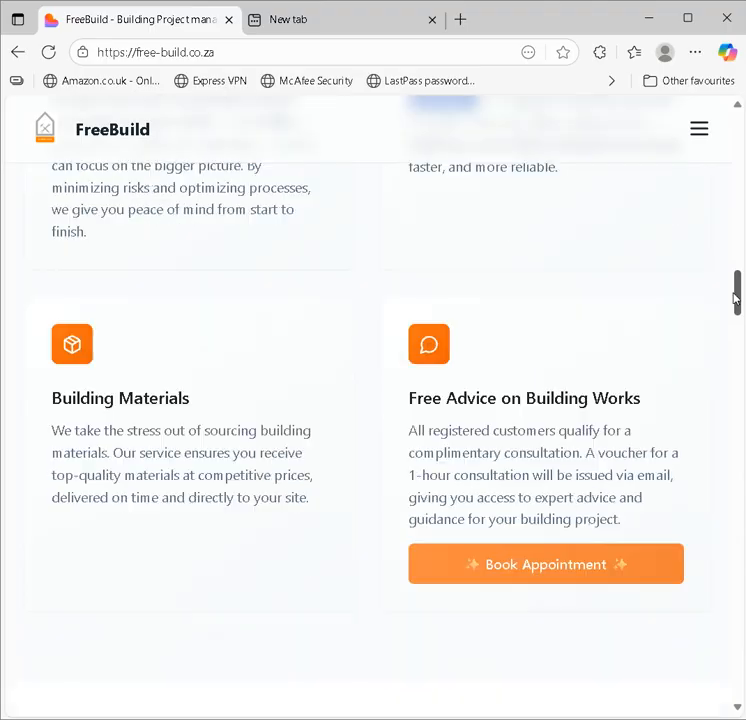
drag(646, 404, 443, 400)
click(413, 420)
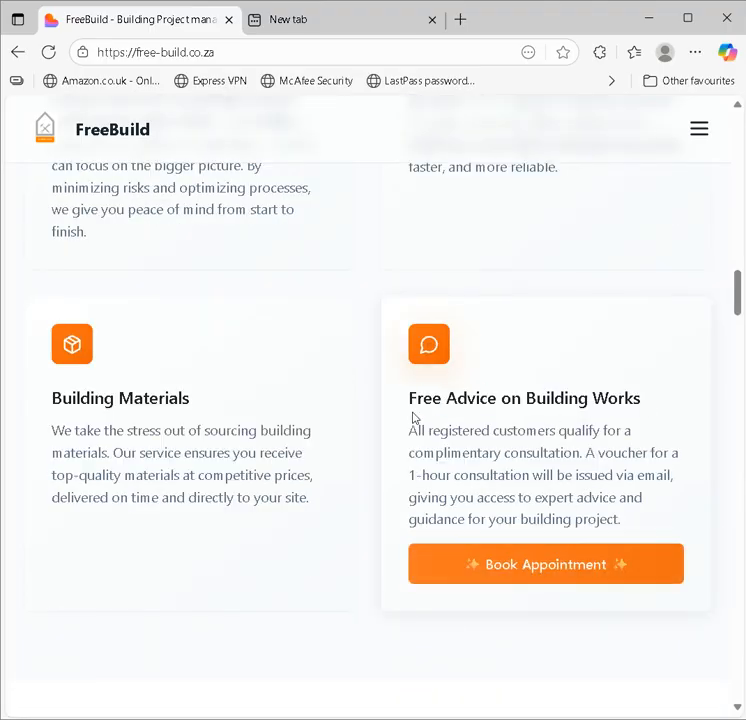
triple_click(413, 413)
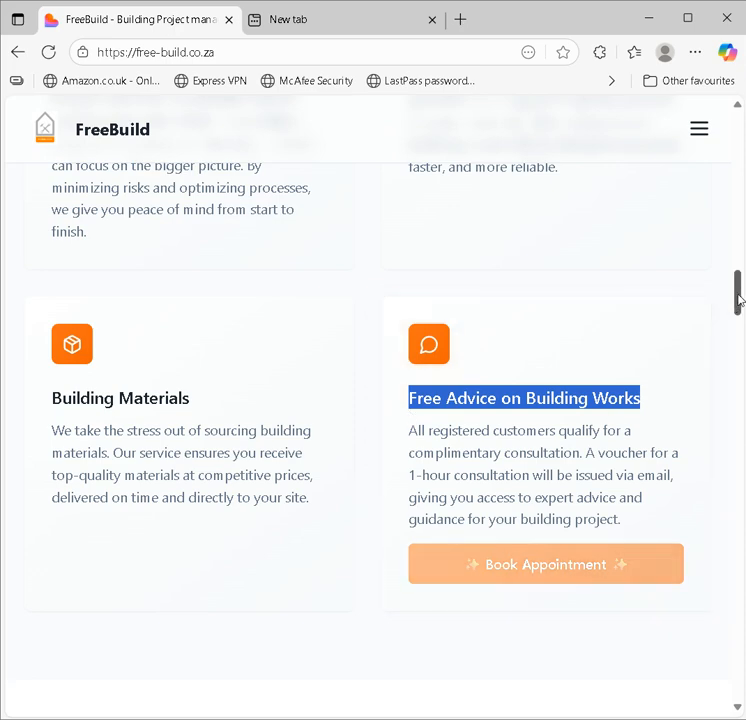
drag(738, 291, 740, 345)
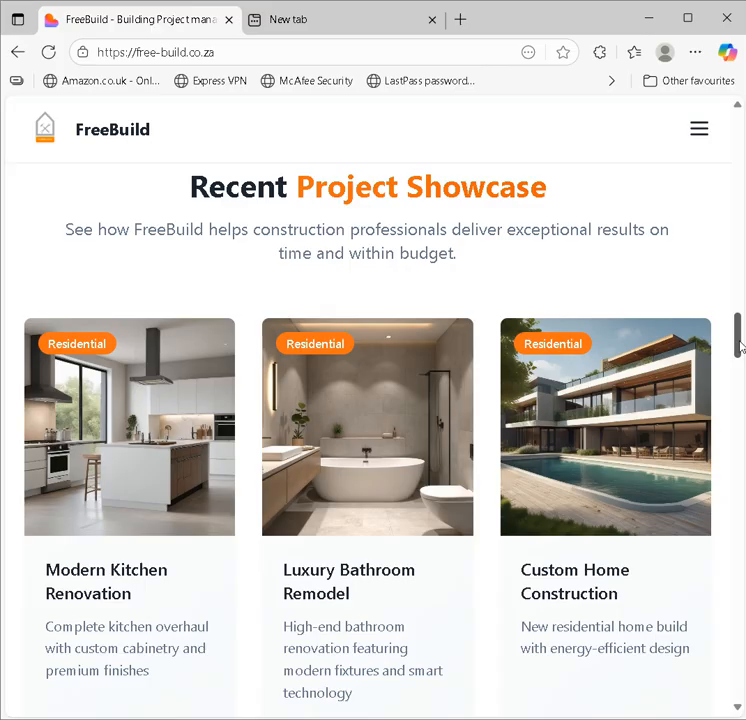
Step: Compare the Kitchen and Home Building estimate plans in the pricing section, then scroll to the quote form
drag(740, 345, 740, 358)
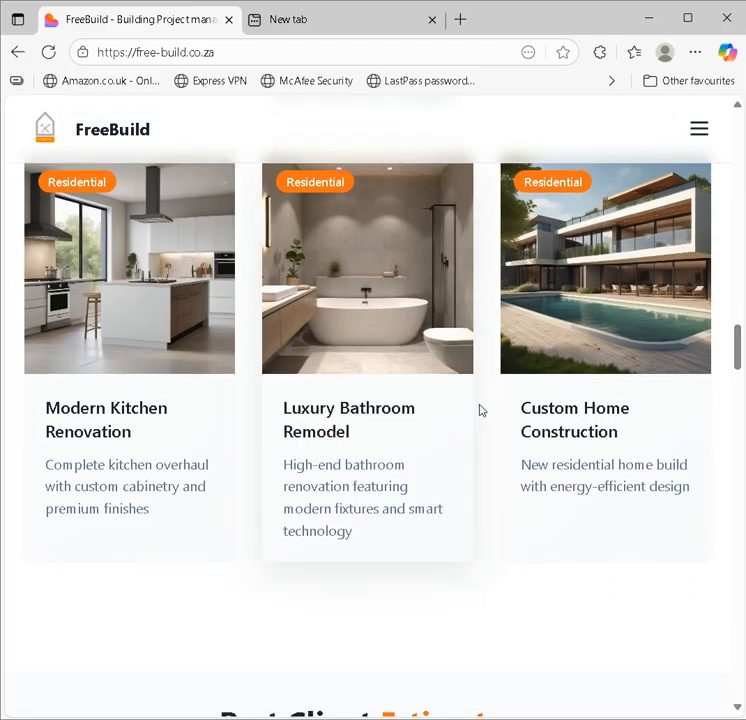
drag(738, 345, 736, 385)
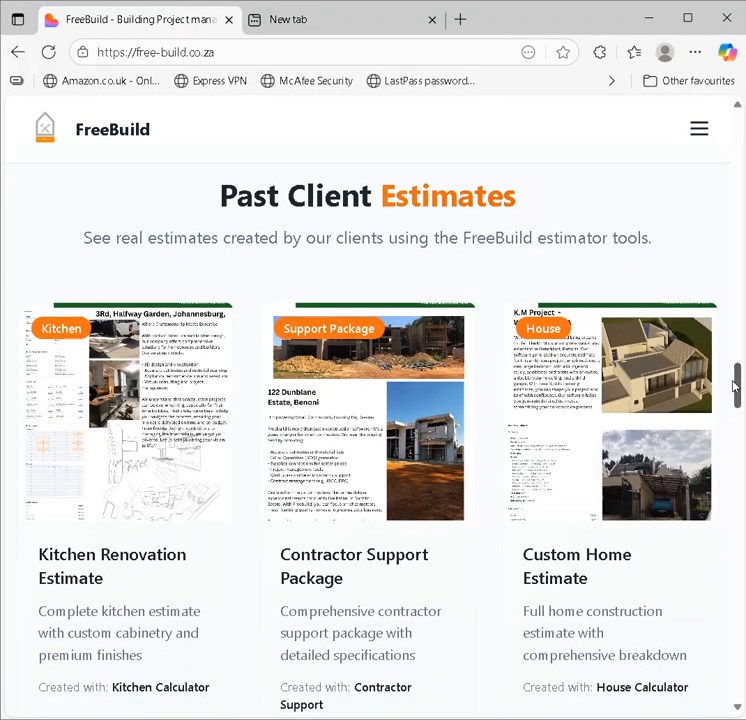
drag(733, 387, 740, 445)
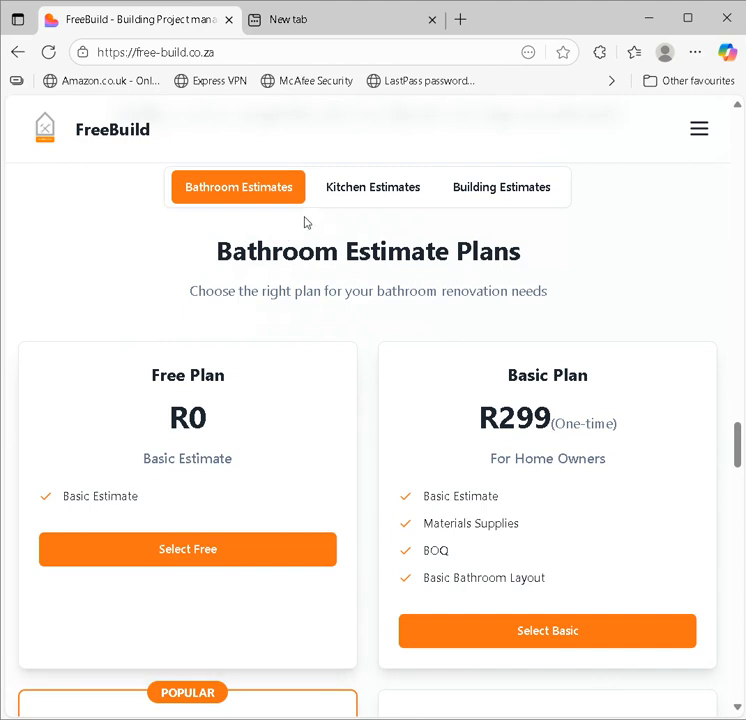
click(368, 188)
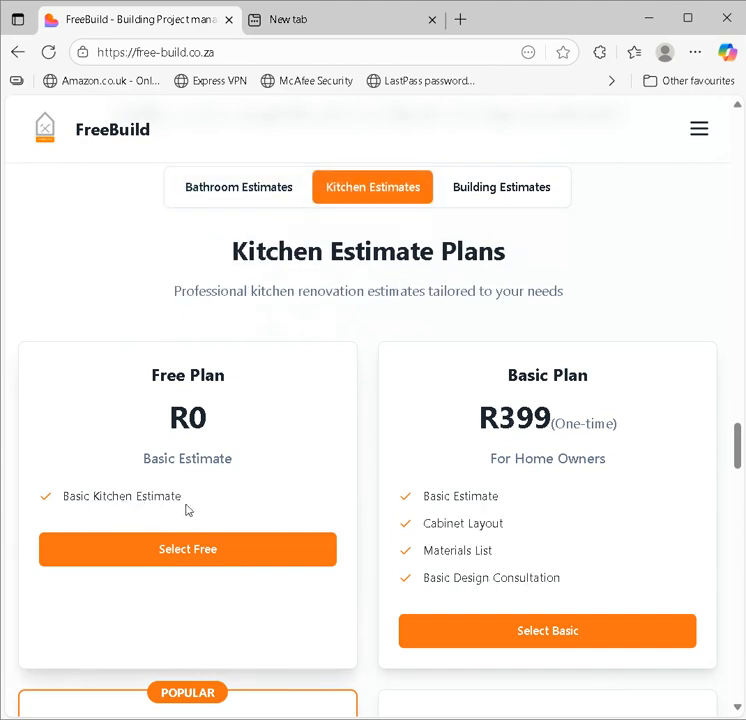
click(498, 194)
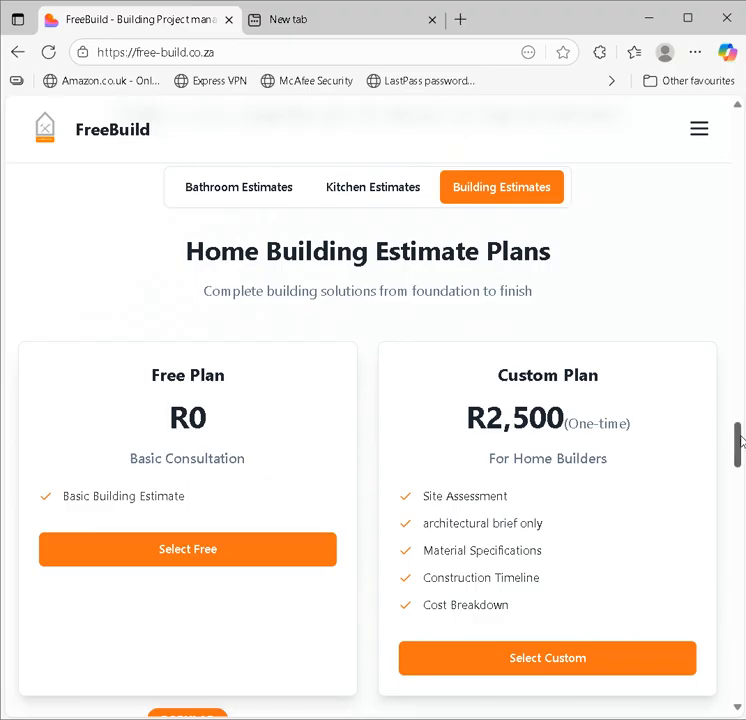
drag(740, 441, 736, 550)
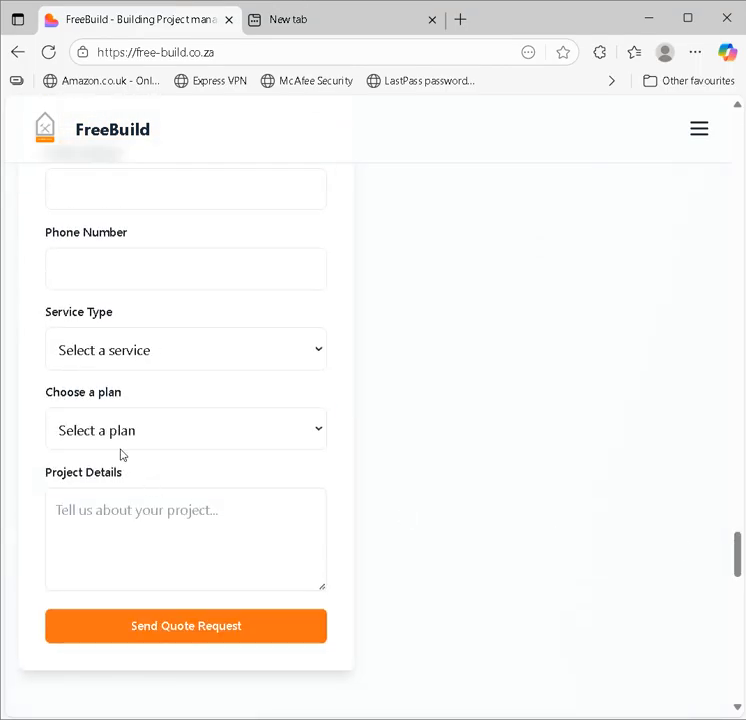
Step: Set the quote form's service type to Bathroom Renovation and its plan to Free Plan
click(145, 361)
click(143, 422)
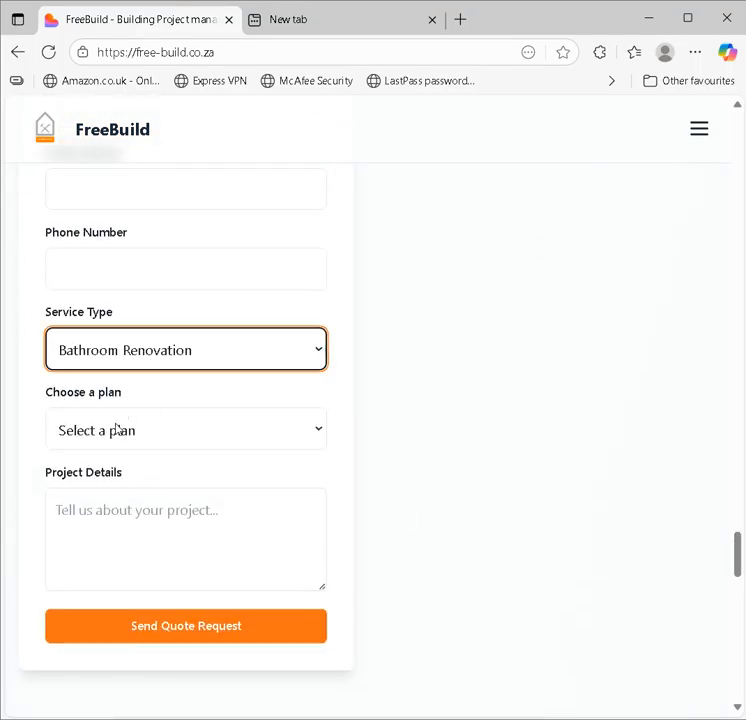
click(115, 430)
click(123, 508)
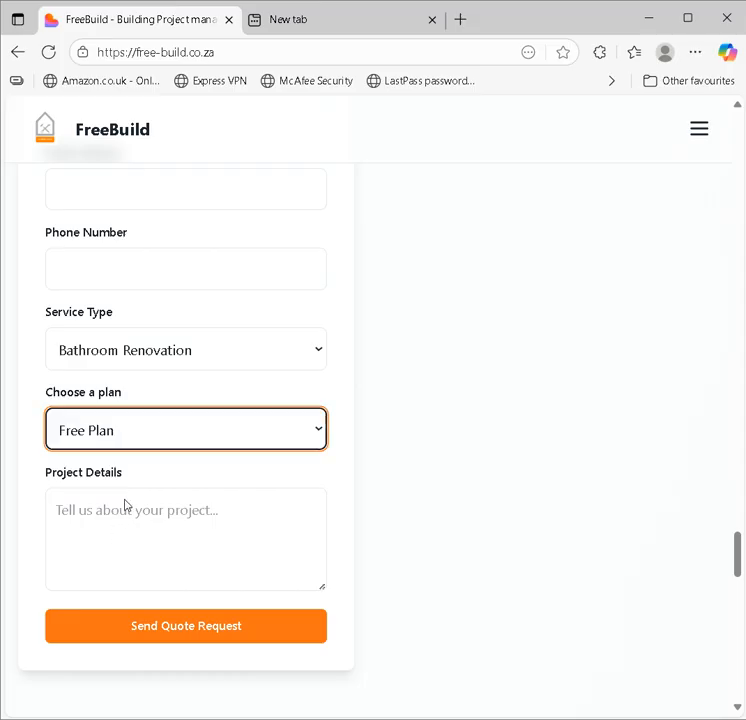
Step: Visit the project details and phone number fields, then return to the top of the page
click(114, 520)
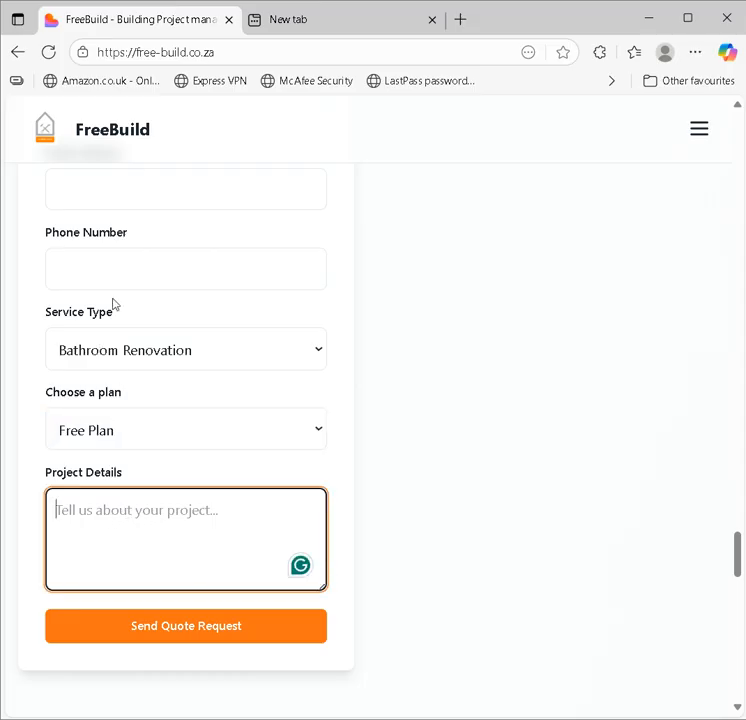
click(122, 262)
click(535, 435)
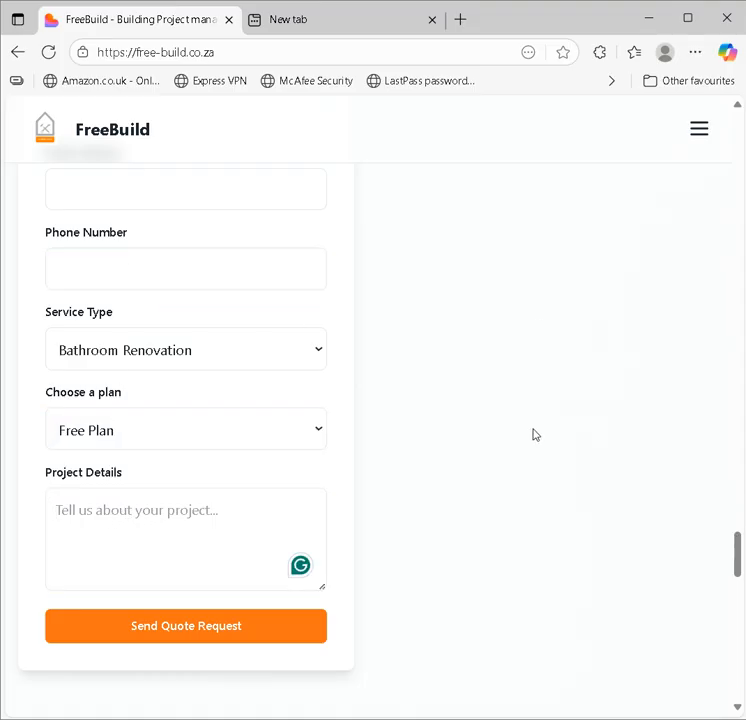
drag(737, 553, 703, 128)
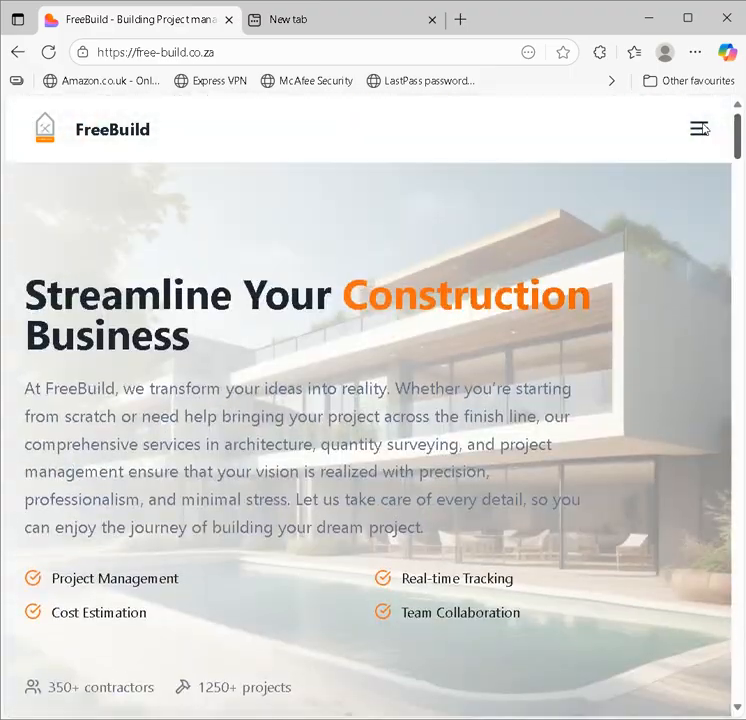
Step: Log in to the FreeBuild dashboard through the site navigation menu
click(700, 129)
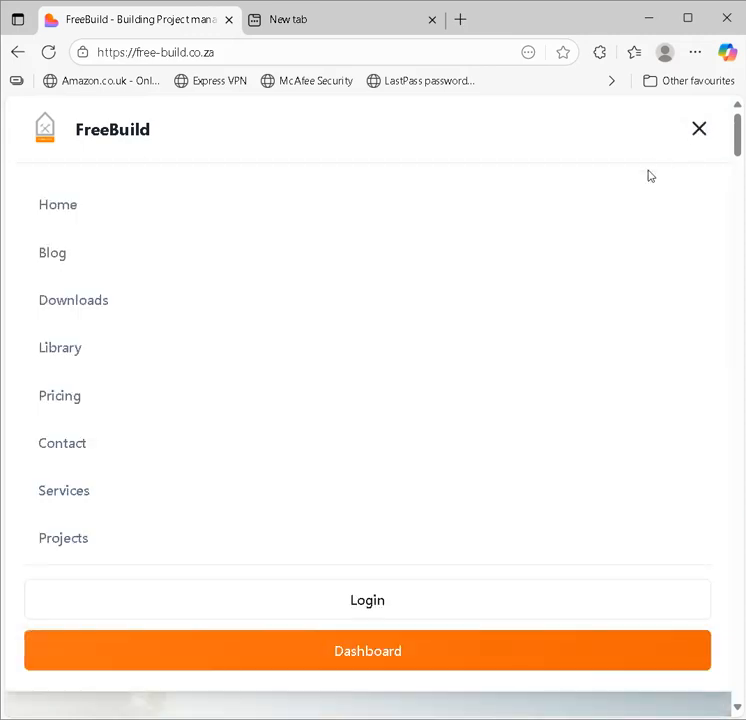
click(355, 602)
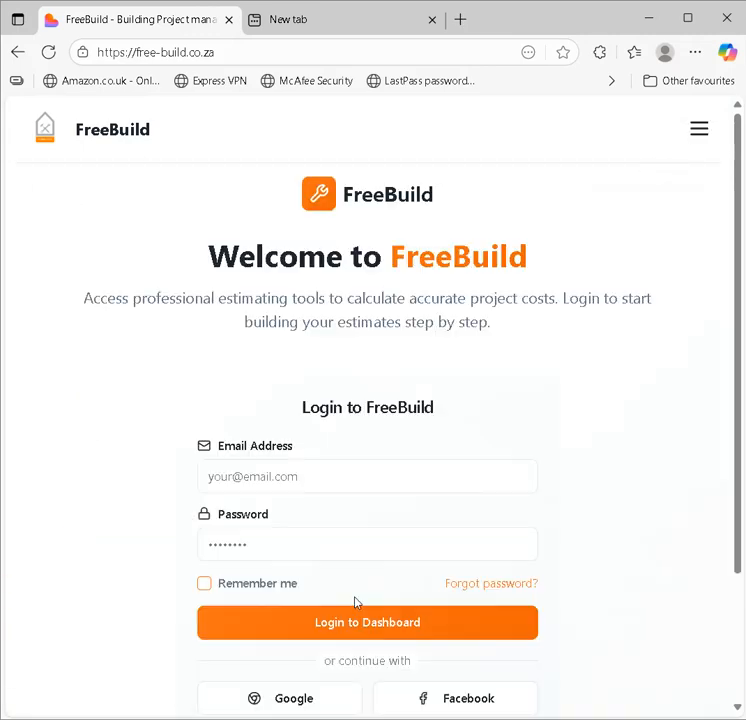
click(357, 615)
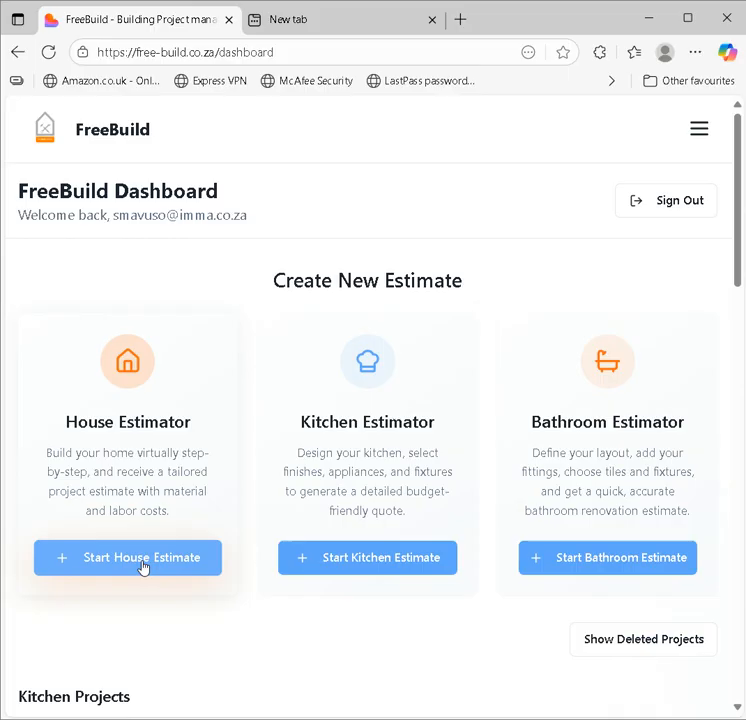
Step: Start a house estimate with the client's name, e-mail and the suggested project address
click(143, 560)
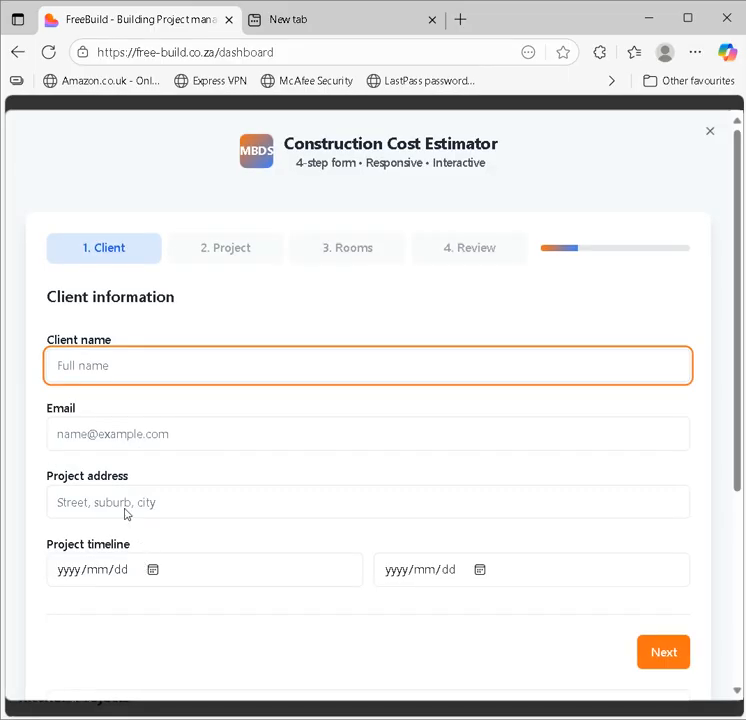
text(Jabu V)
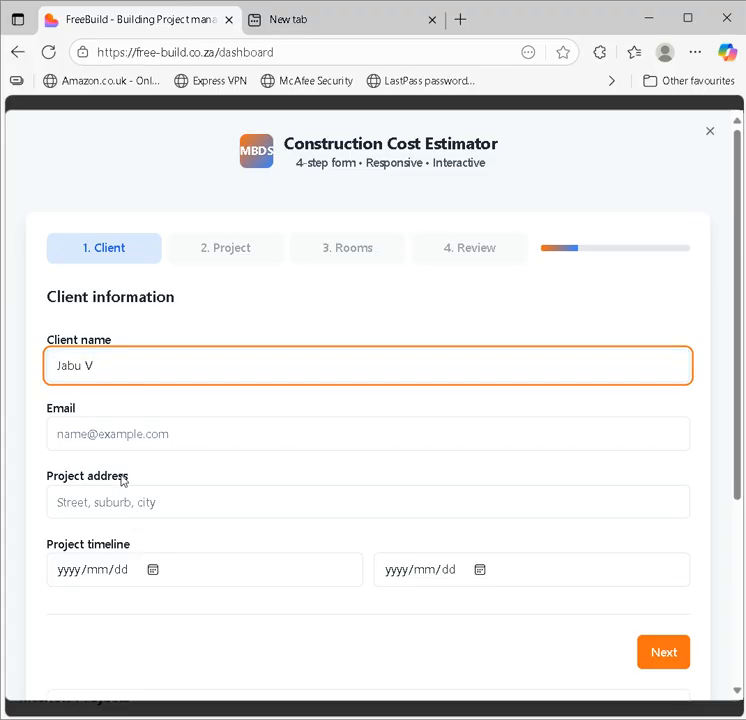
click(130, 433)
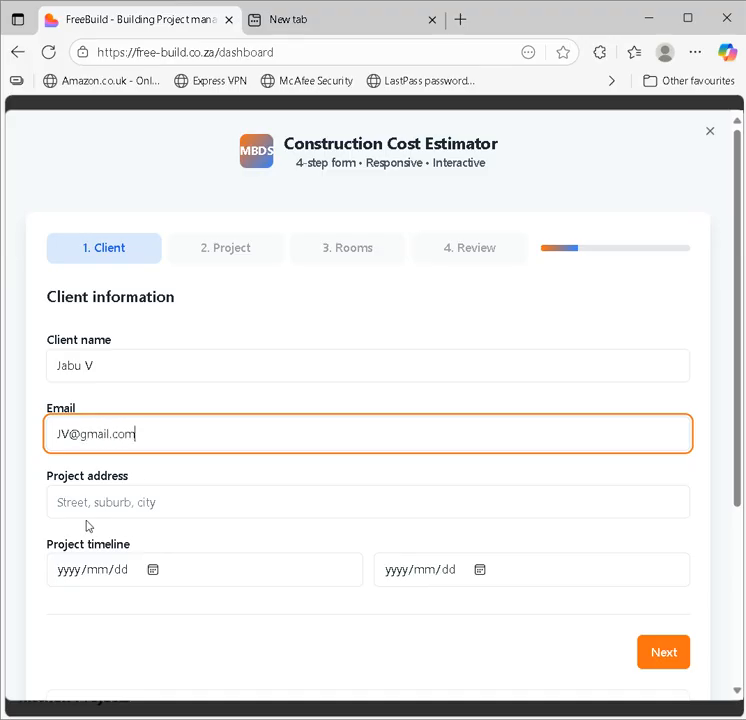
click(89, 511)
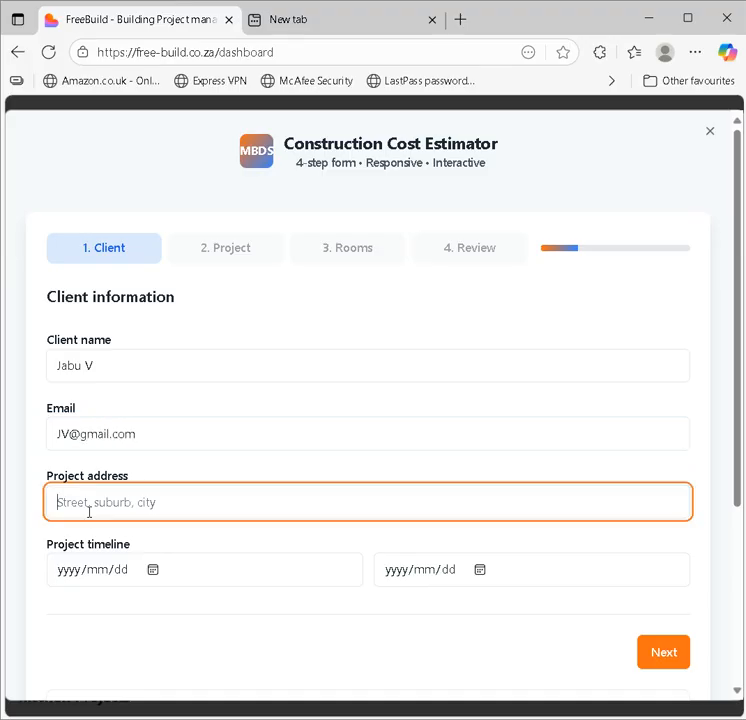
click(145, 438)
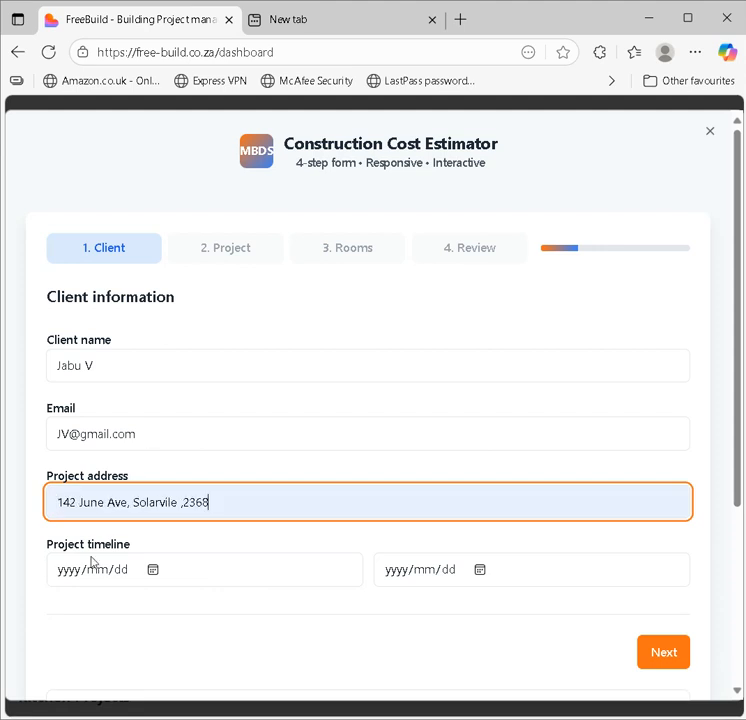
Step: Set the project timeline from 2025/11/03 to 2026/03/27
click(88, 572)
click(154, 570)
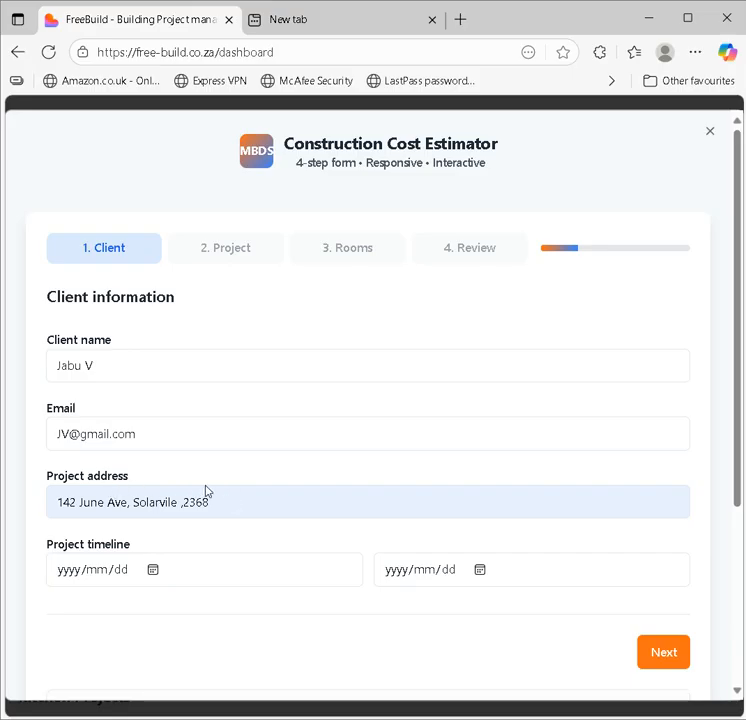
click(92, 510)
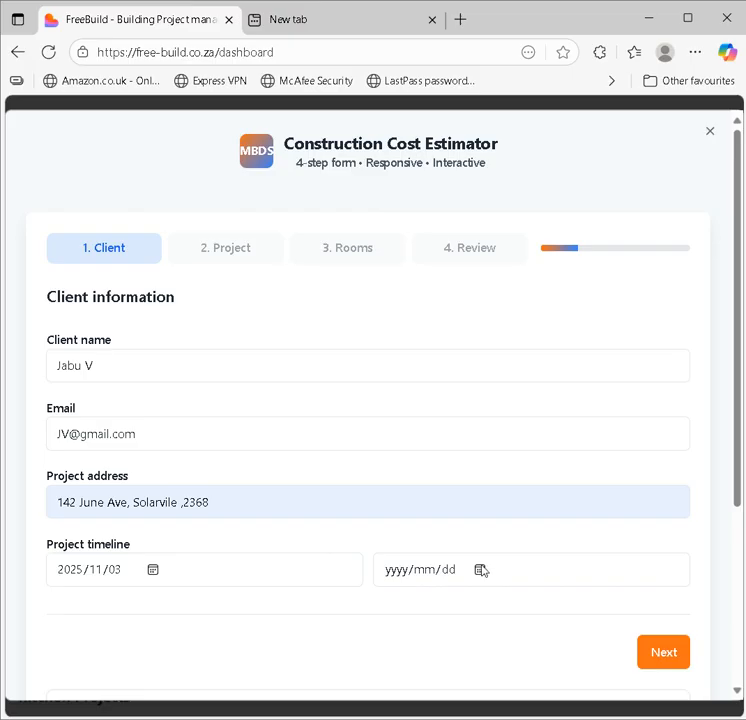
click(538, 338)
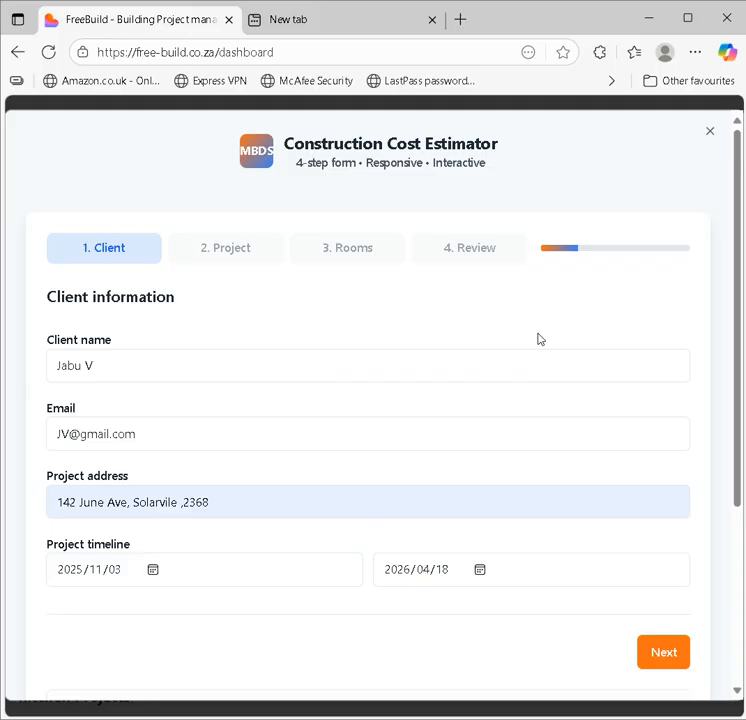
click(516, 339)
Step: Make it a New Construction project with title deed available and architect and structural engineer quotes requested
click(657, 660)
click(137, 370)
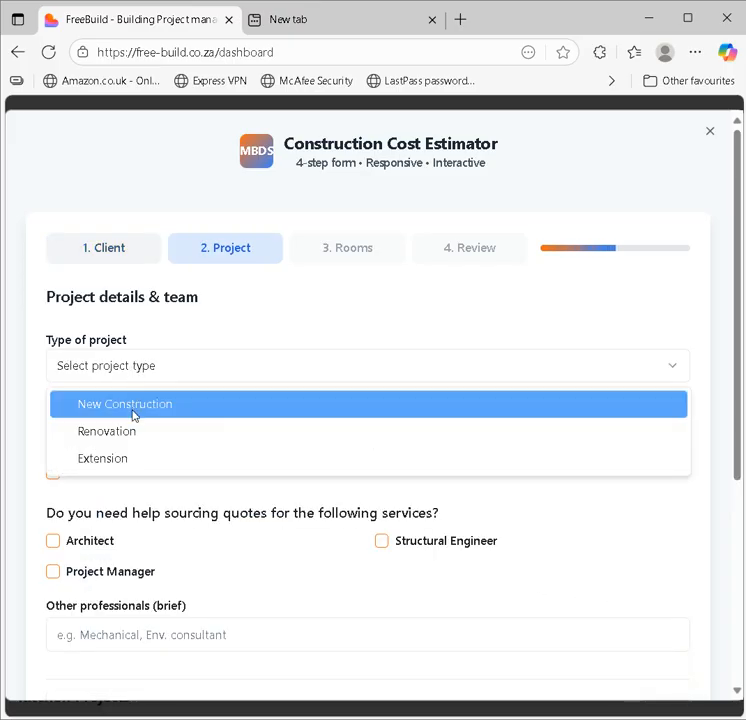
click(133, 414)
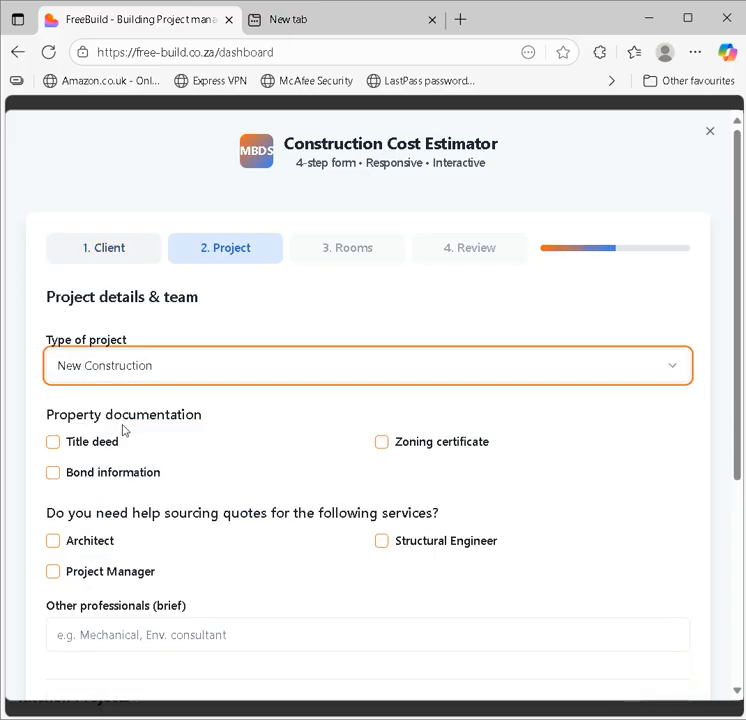
click(56, 448)
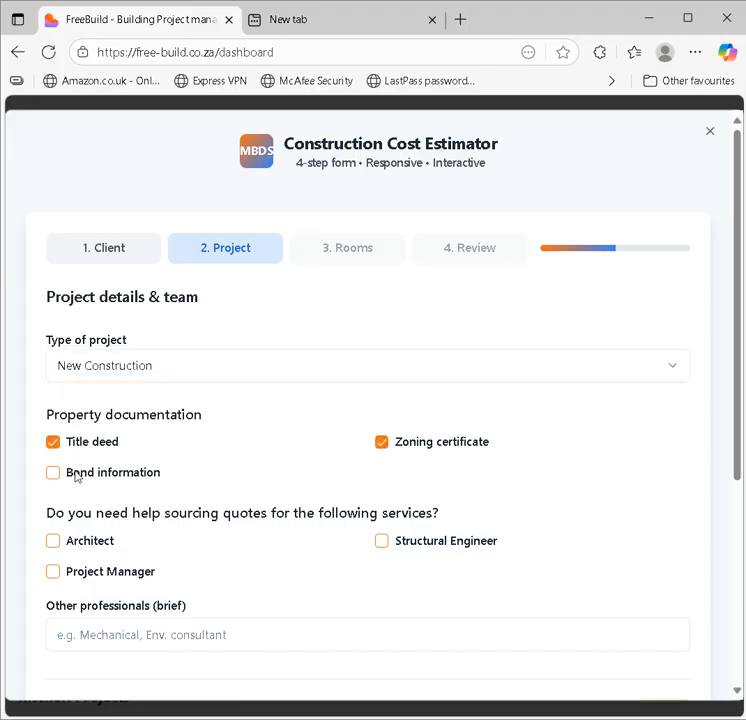
click(53, 544)
click(385, 545)
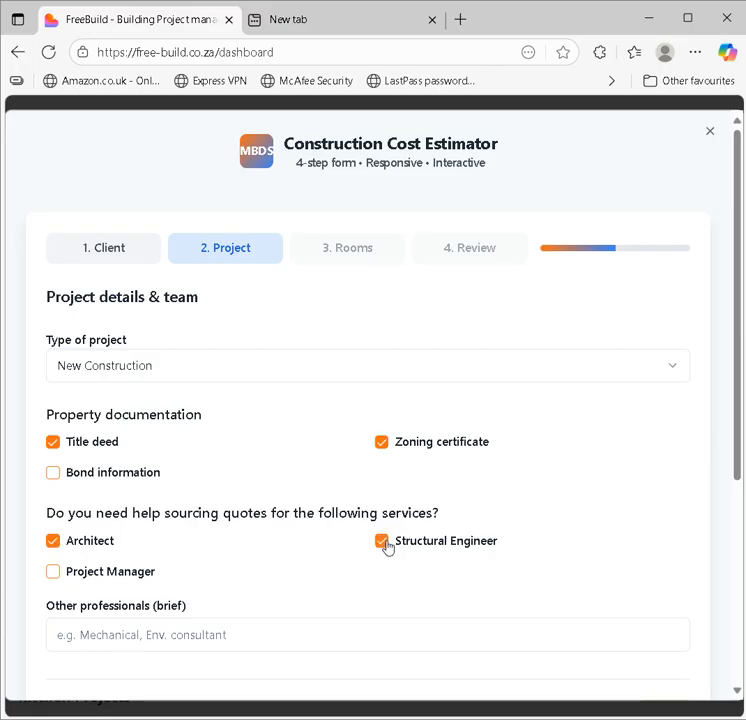
Step: Enter 'GeoTech engineer' as the other professional needed
click(147, 641)
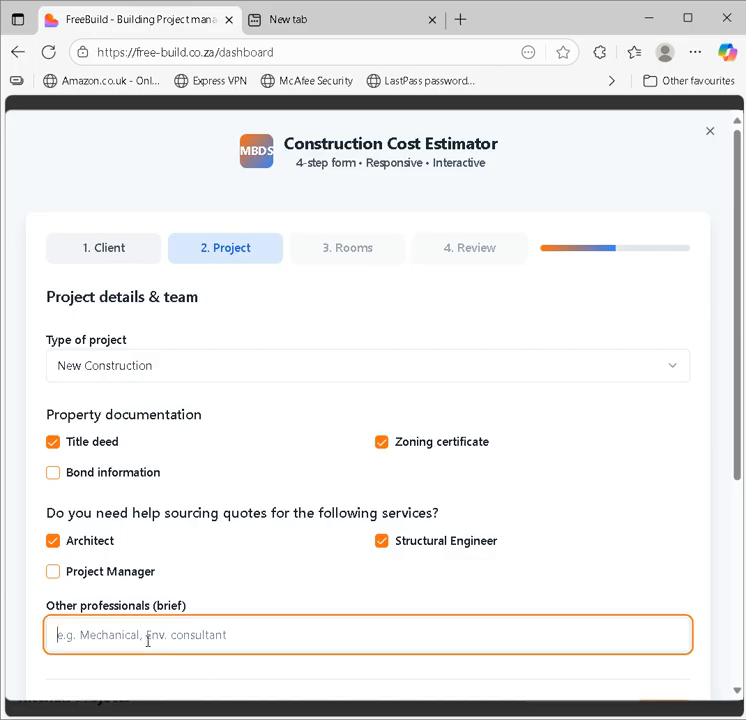
click(127, 567)
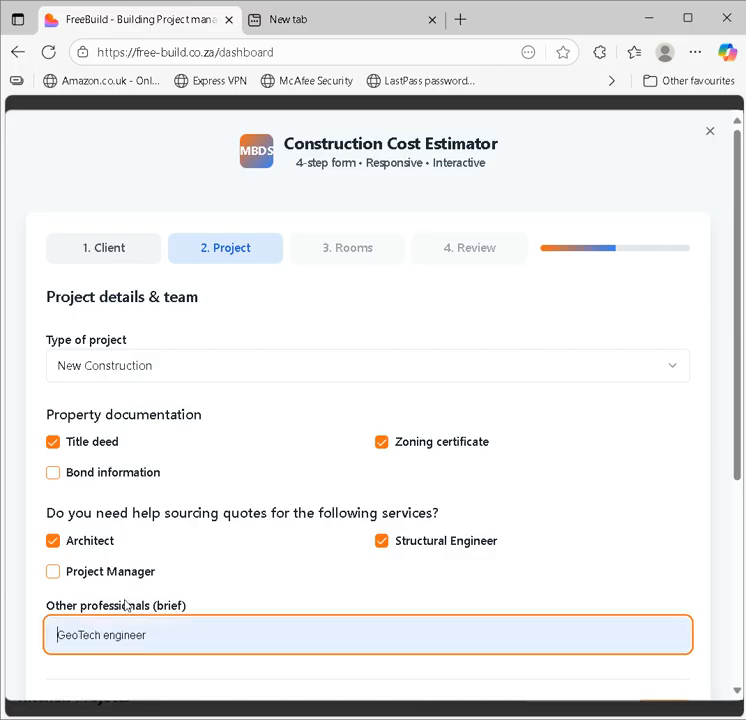
click(135, 608)
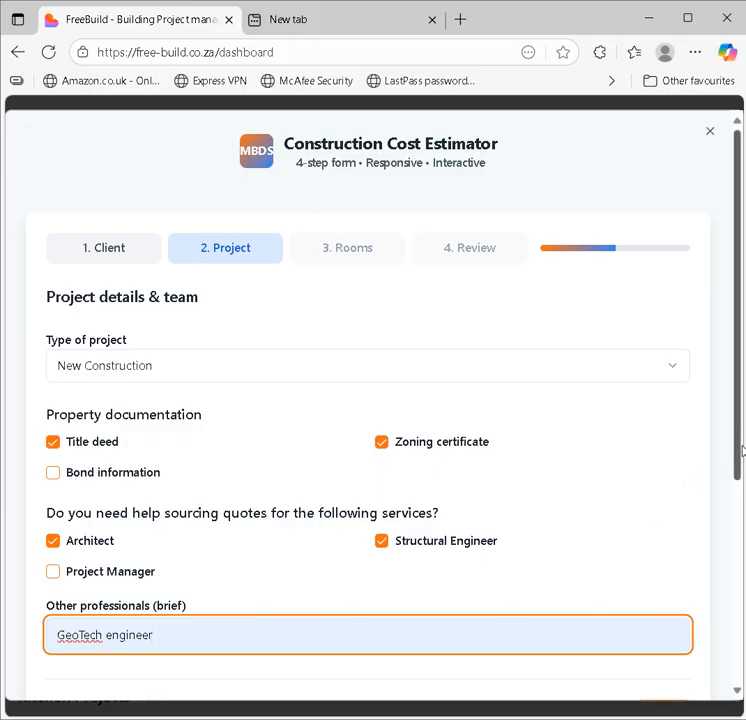
drag(738, 450, 725, 539)
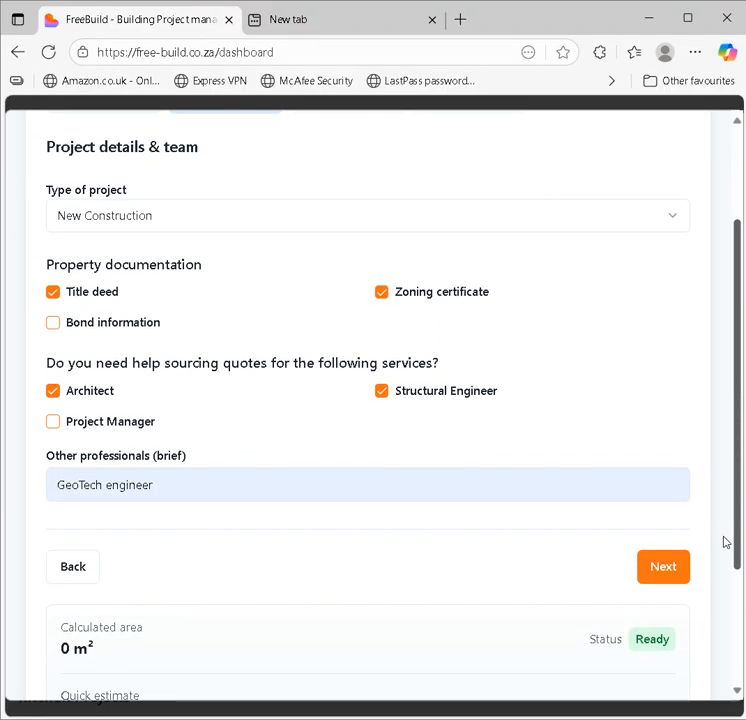
Step: In Rooms, add one living room plus one Small dining room, kitchen and scullery
click(676, 575)
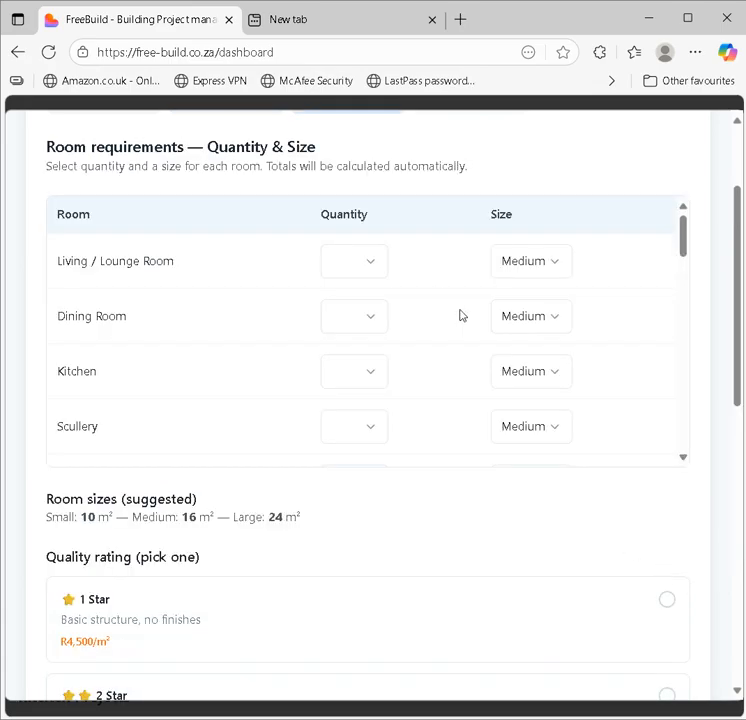
click(372, 274)
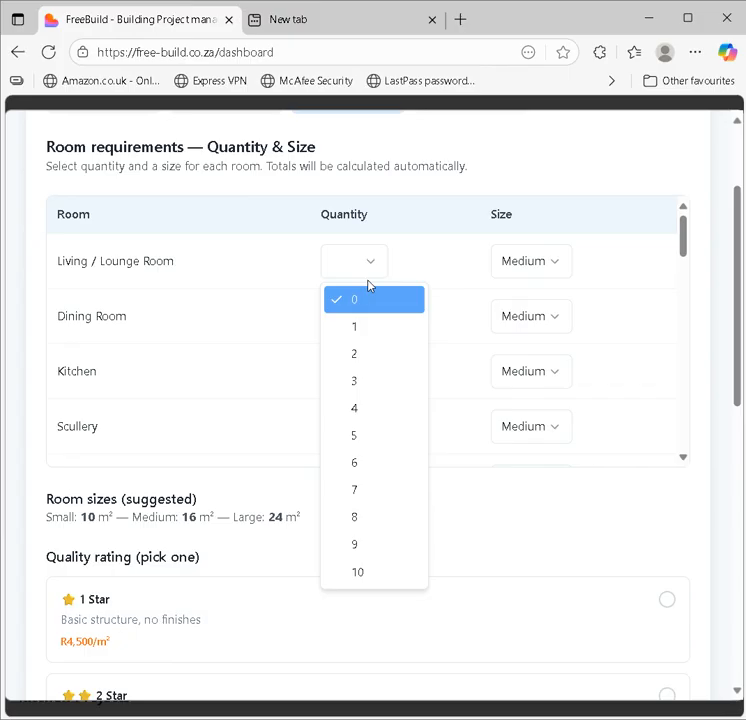
click(370, 337)
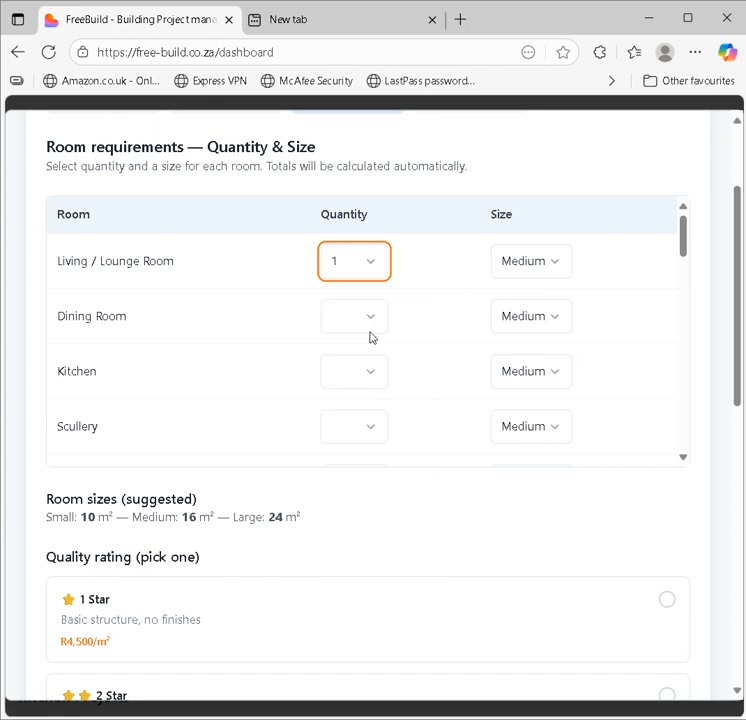
click(372, 326)
click(363, 380)
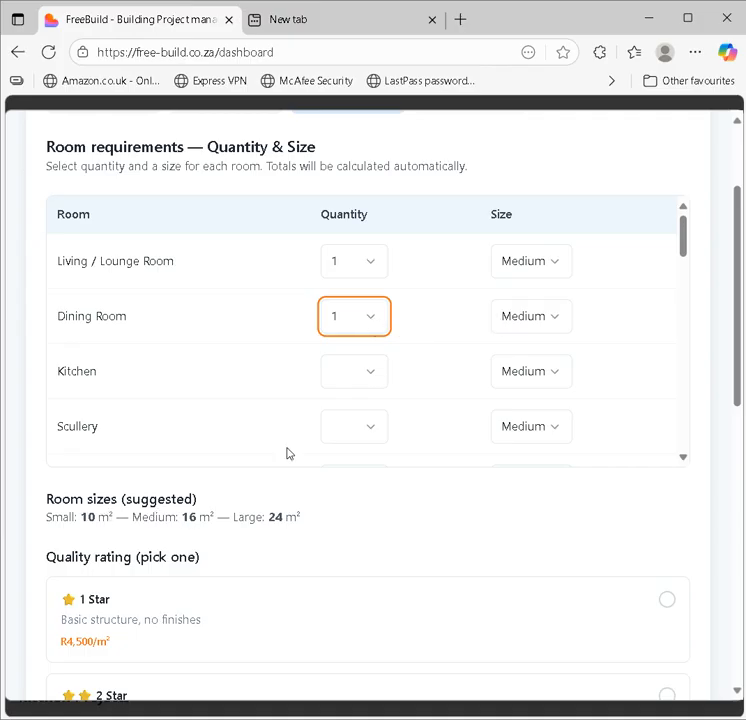
click(528, 310)
click(529, 356)
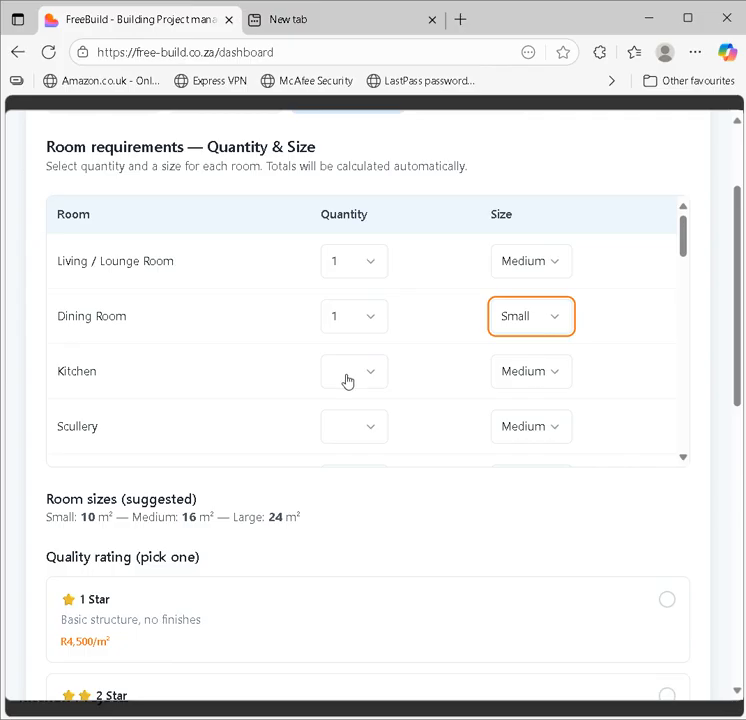
click(375, 382)
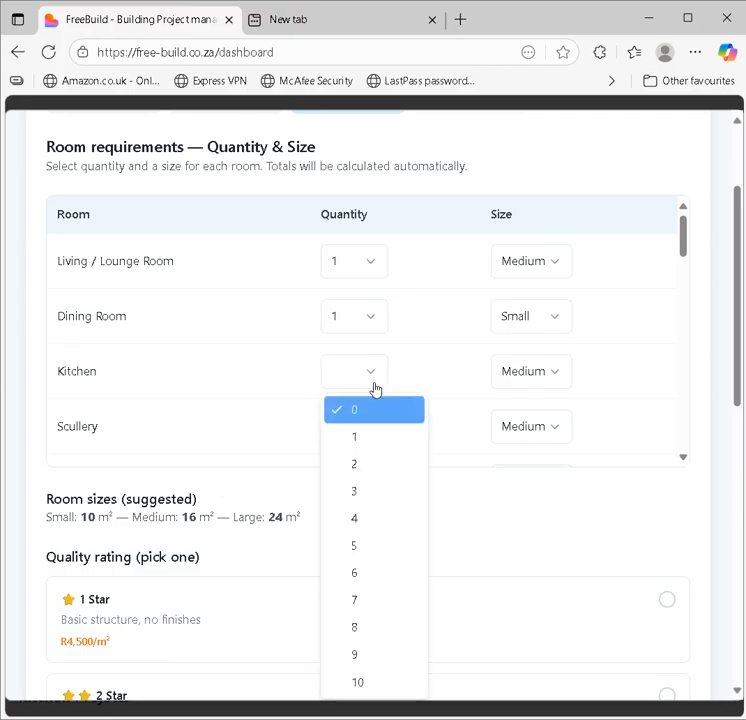
click(359, 444)
click(536, 384)
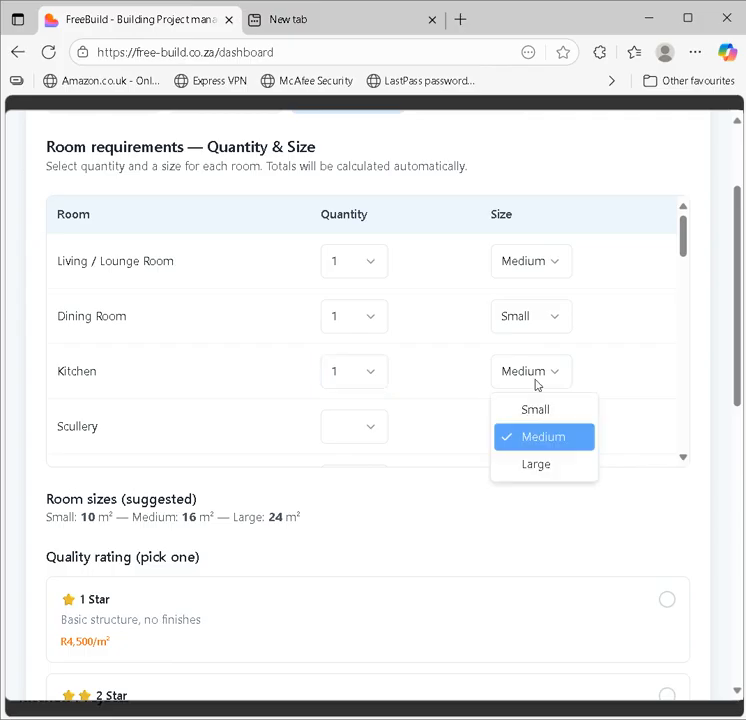
click(530, 420)
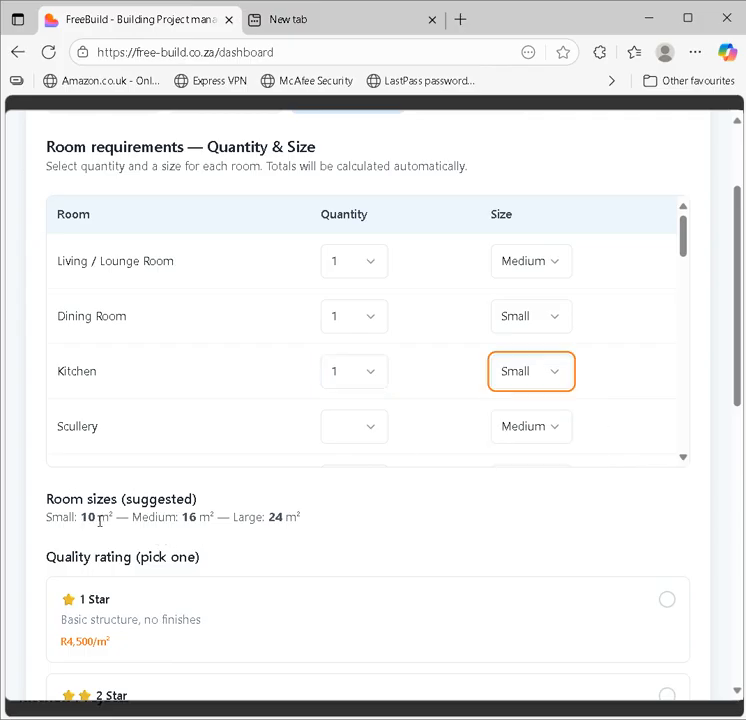
click(372, 431)
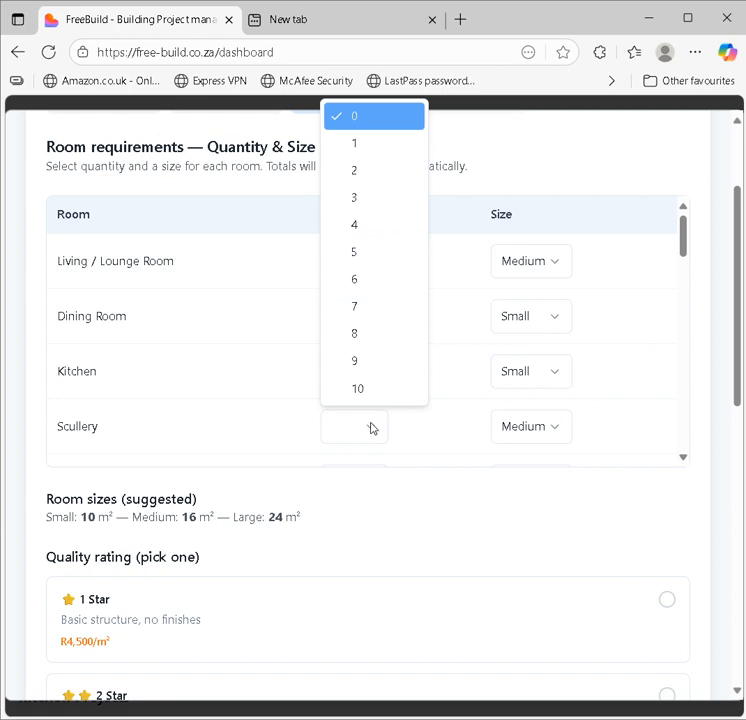
click(397, 147)
click(523, 426)
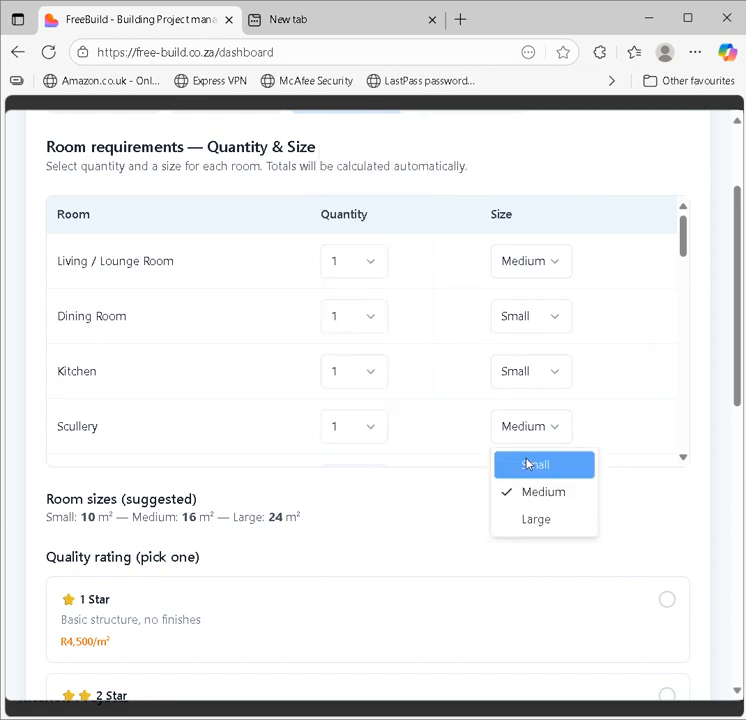
click(528, 464)
Step: Add one master bedroom, one Small ensuite, two Small bedrooms and one Small bathroom
drag(681, 246, 688, 276)
click(366, 297)
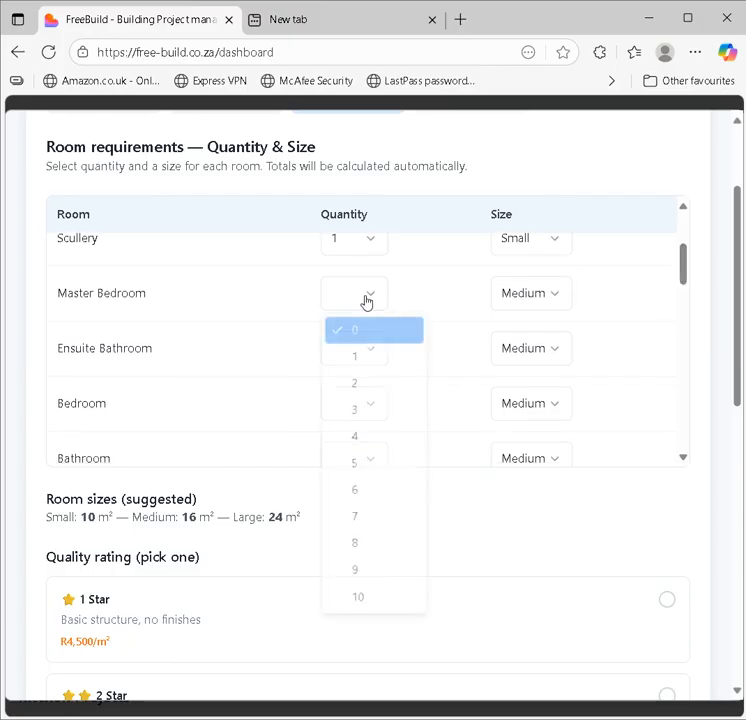
click(366, 360)
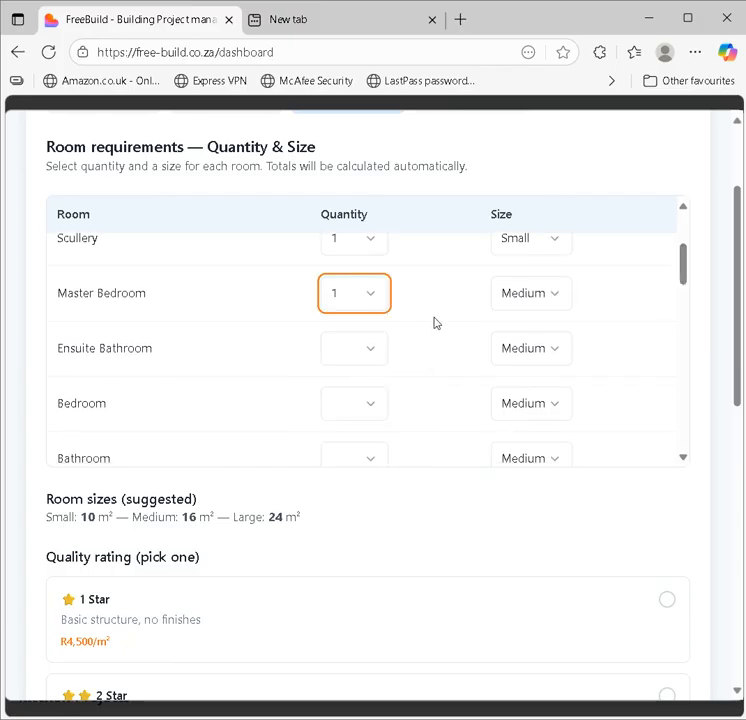
click(374, 351)
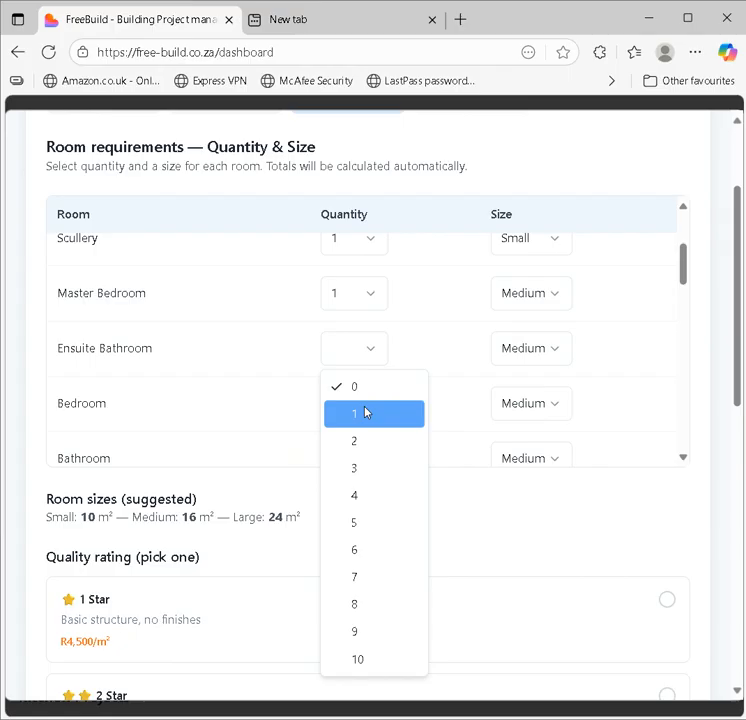
click(366, 412)
click(553, 352)
click(529, 390)
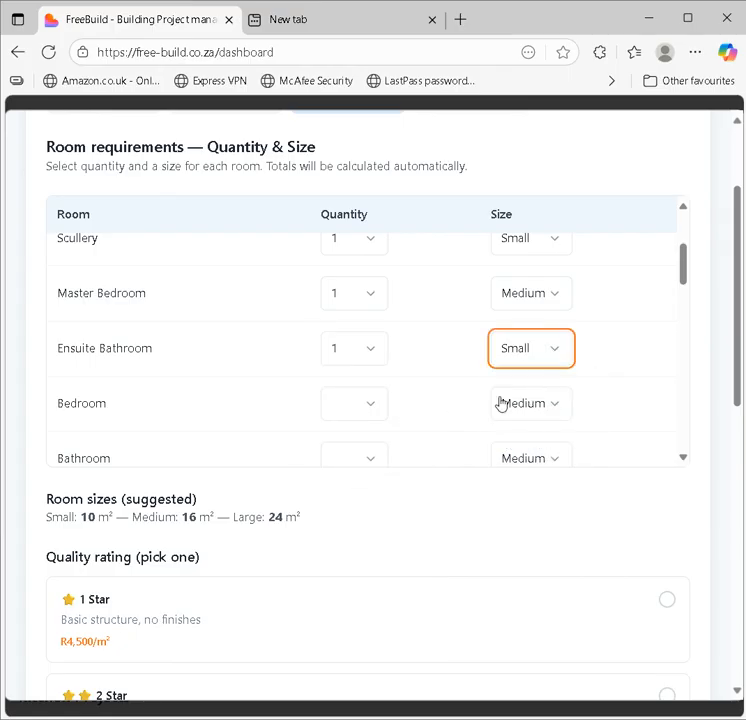
click(340, 411)
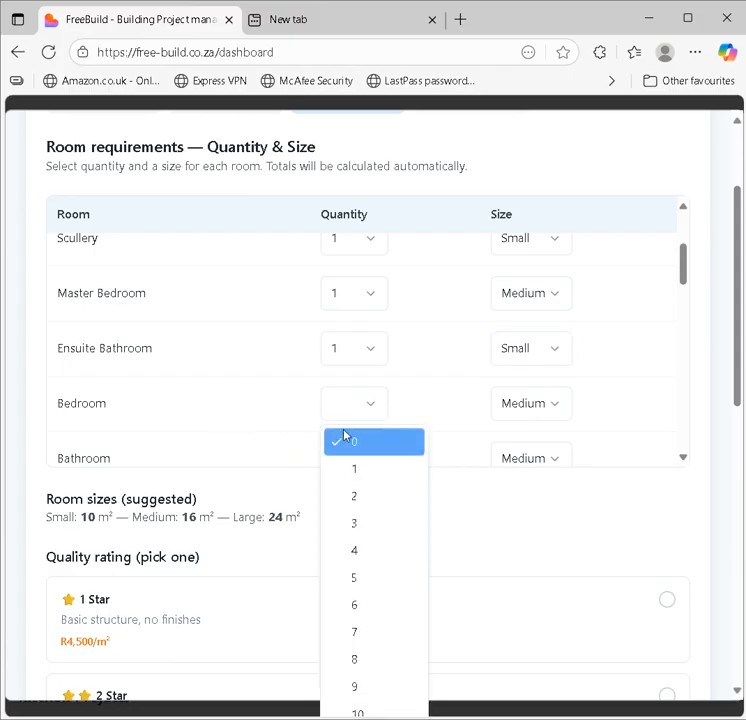
click(368, 500)
click(523, 405)
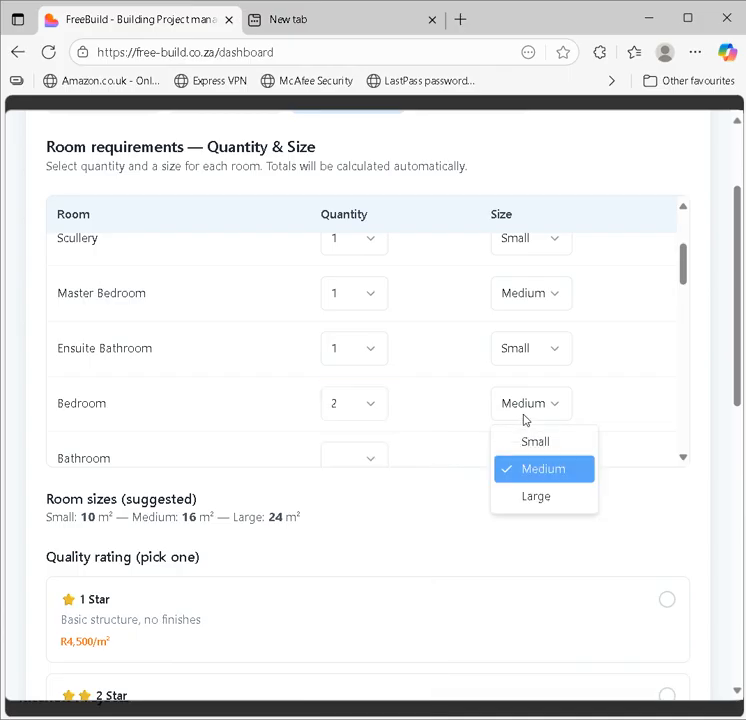
click(532, 444)
click(380, 462)
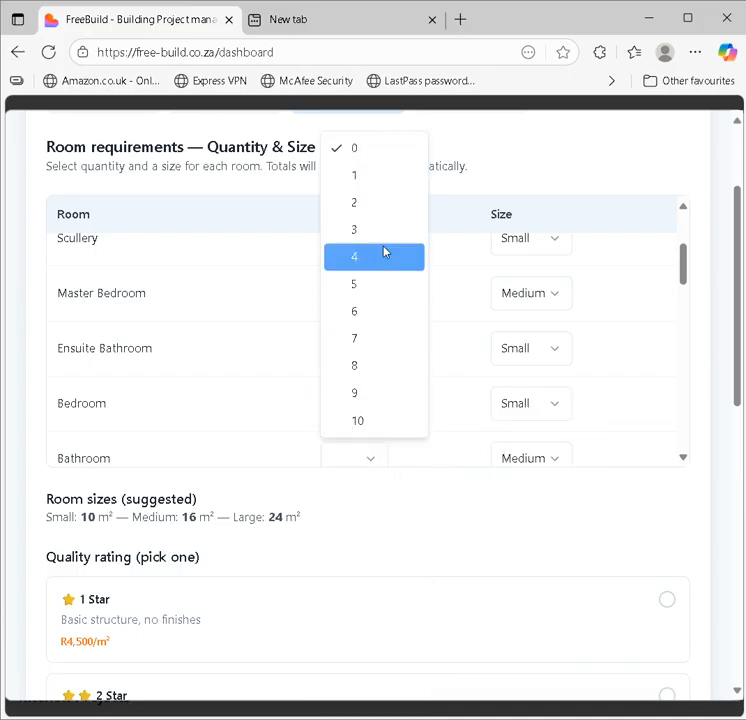
click(393, 184)
click(530, 460)
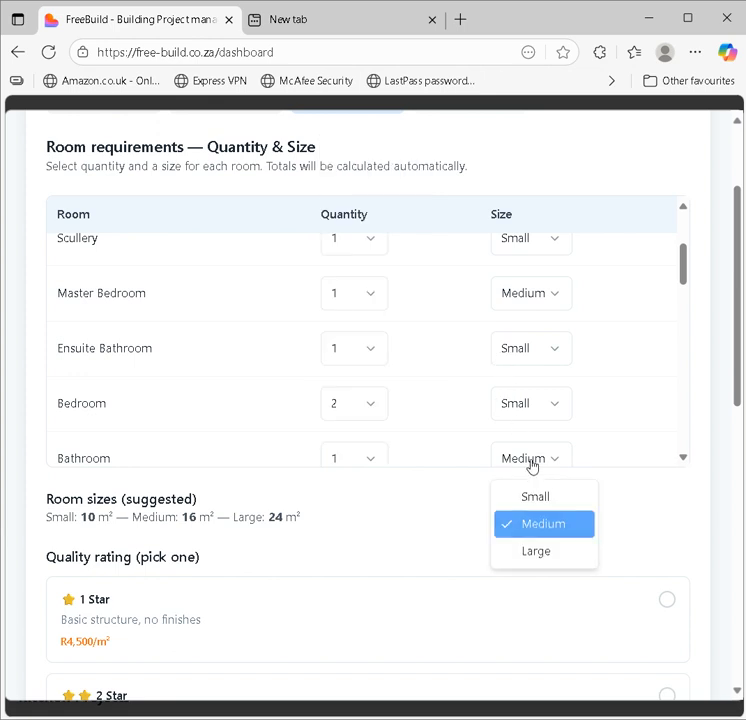
click(537, 495)
drag(683, 278, 681, 303)
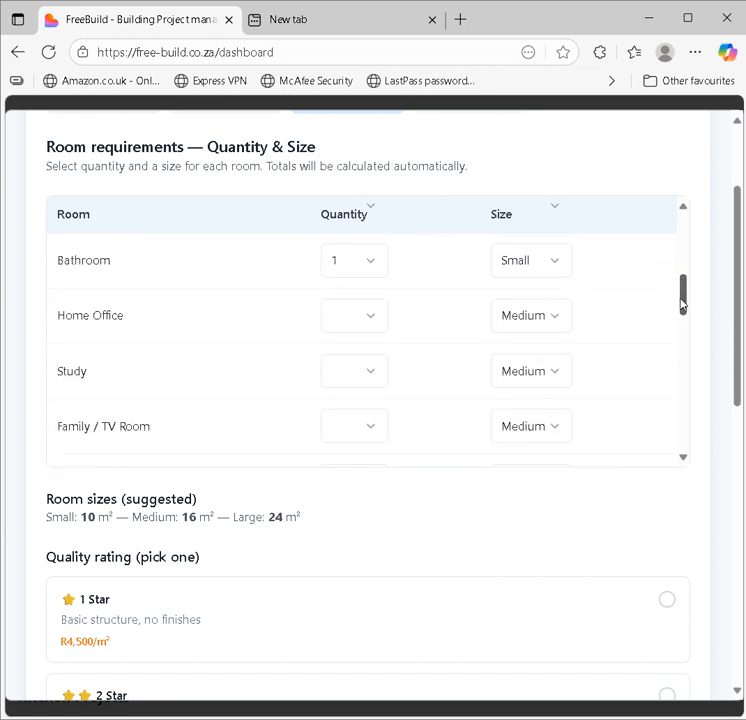
Step: Set the passage quantity to 1
drag(688, 305, 656, 353)
click(367, 320)
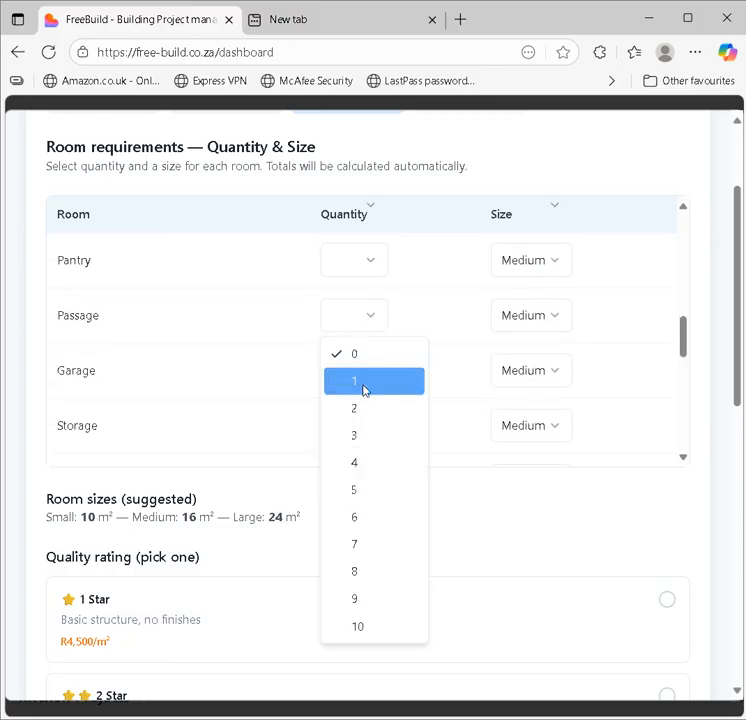
click(365, 386)
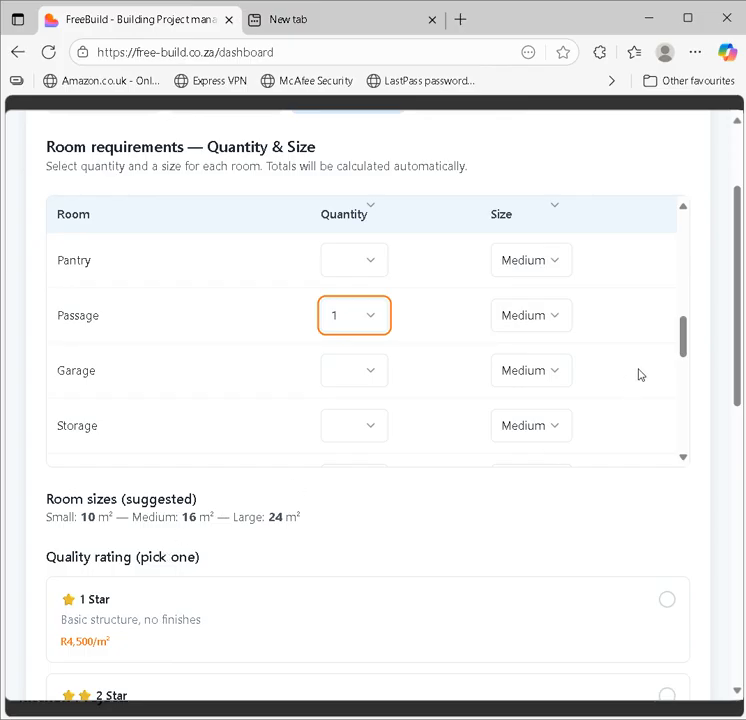
Step: Set the garage to quantity 2 at Medium size
drag(685, 340, 686, 347)
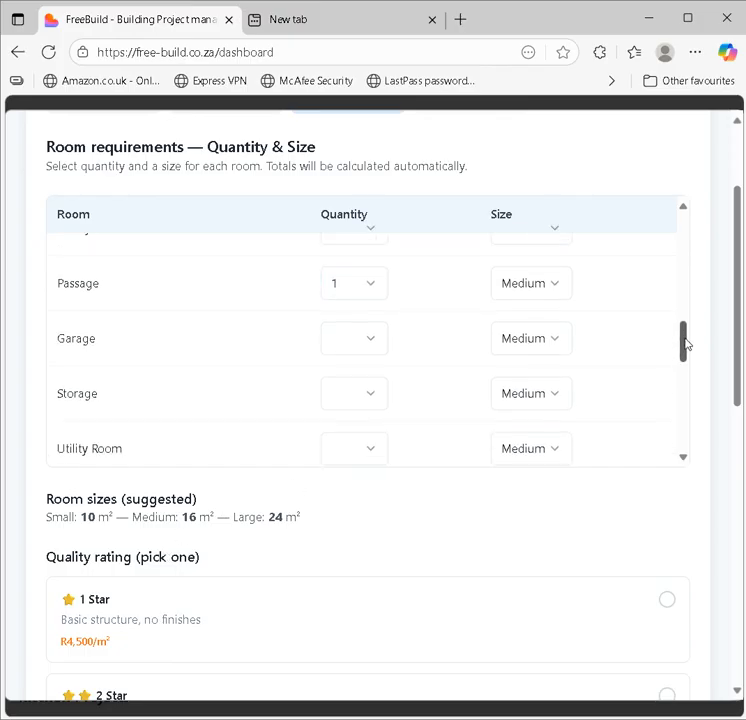
click(357, 350)
click(360, 405)
click(510, 345)
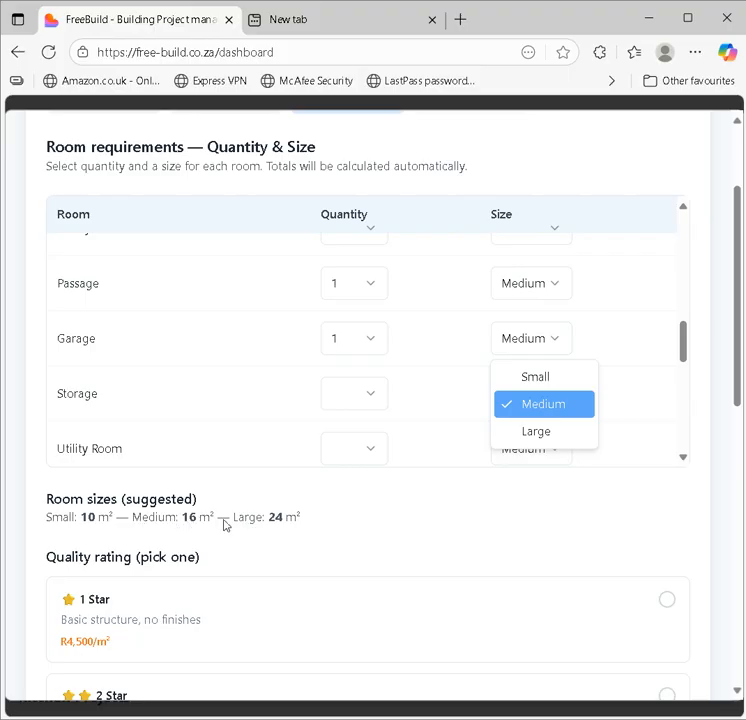
click(529, 403)
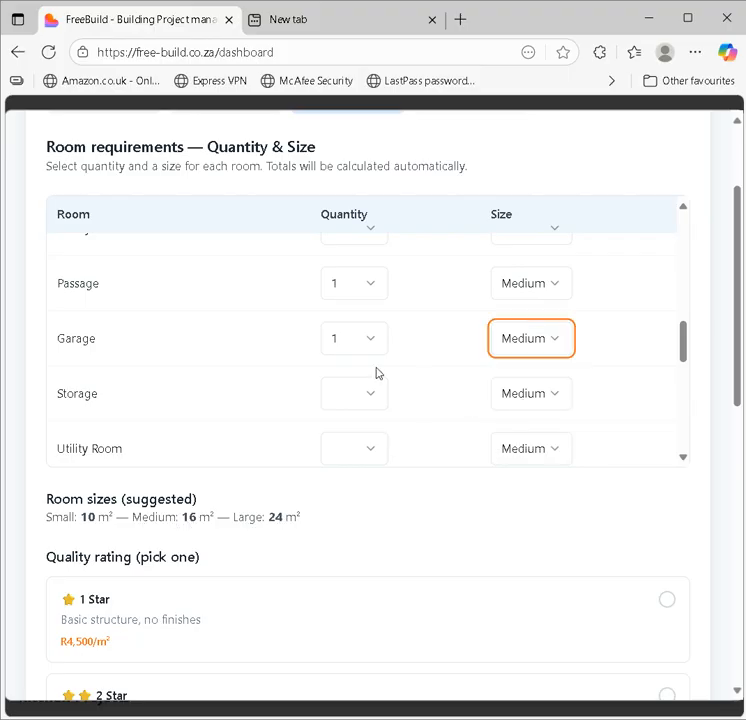
click(522, 342)
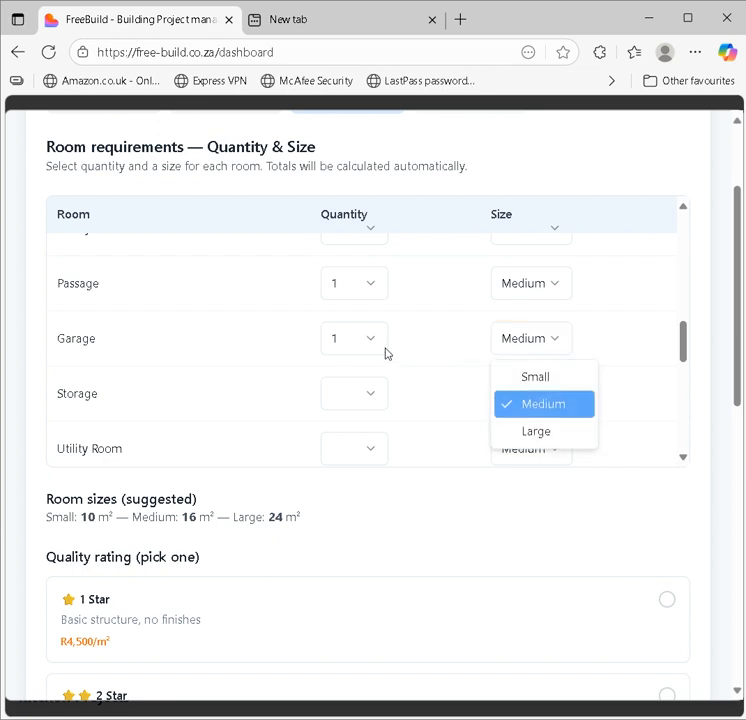
click(340, 350)
click(354, 341)
click(355, 431)
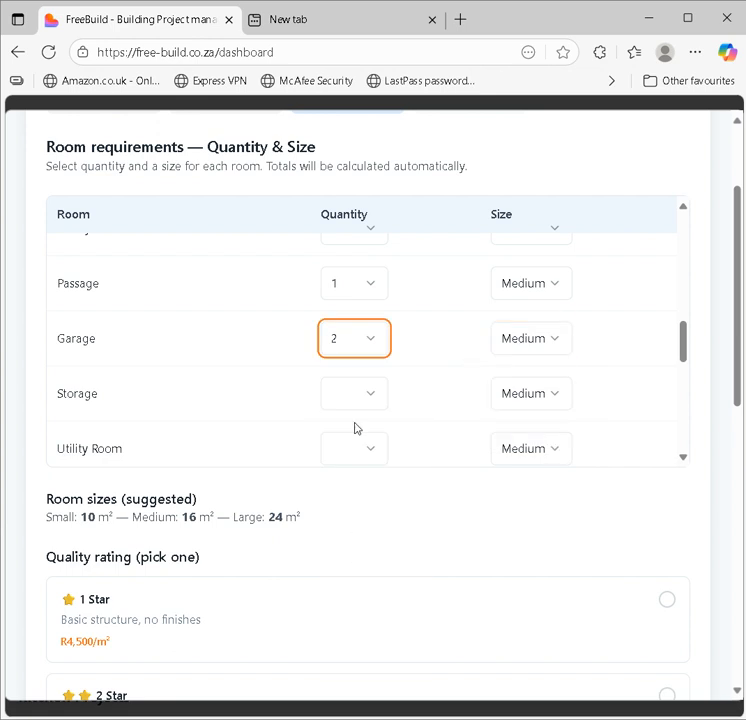
drag(681, 348, 681, 381)
Step: Set Entrance Hall, Walk-in Closet and Formal Lounge to quantity 1 each
click(350, 322)
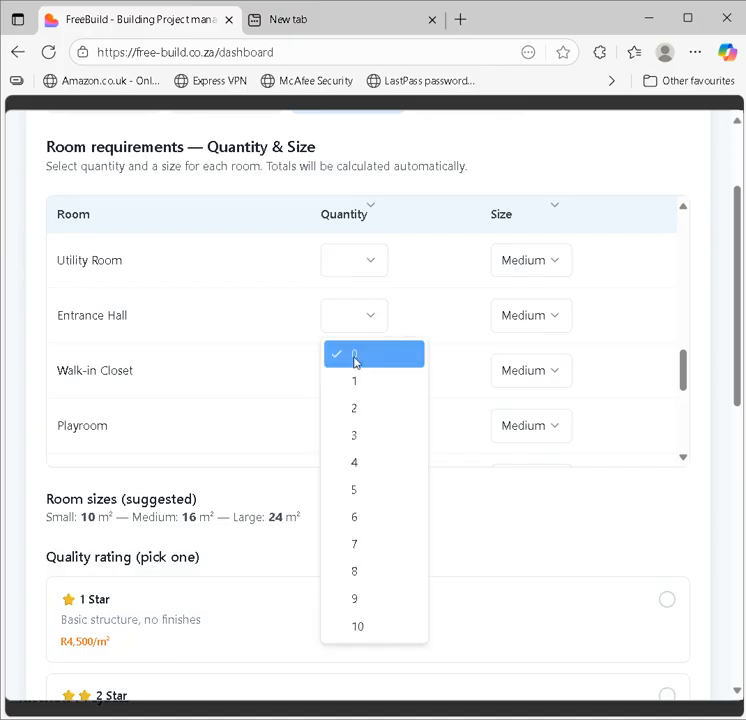
click(360, 380)
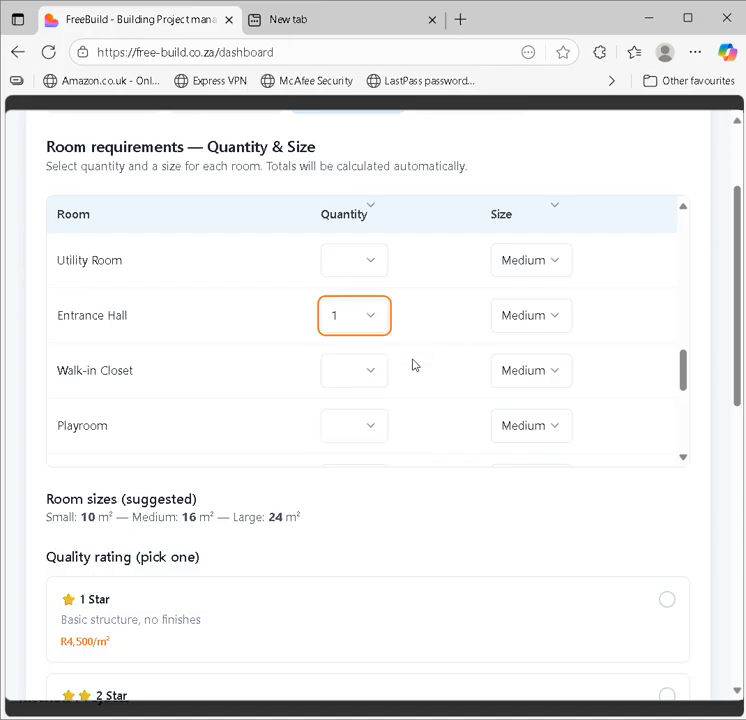
click(349, 375)
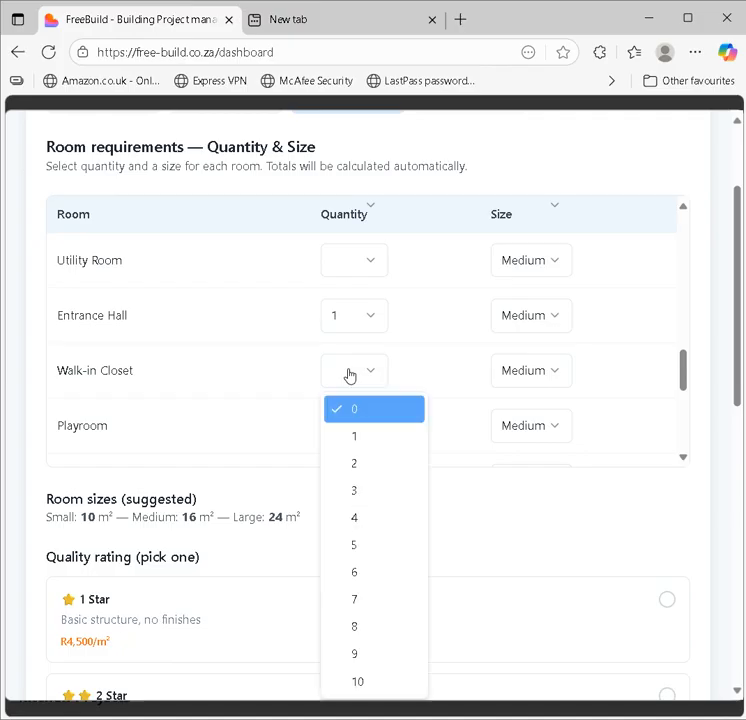
click(359, 437)
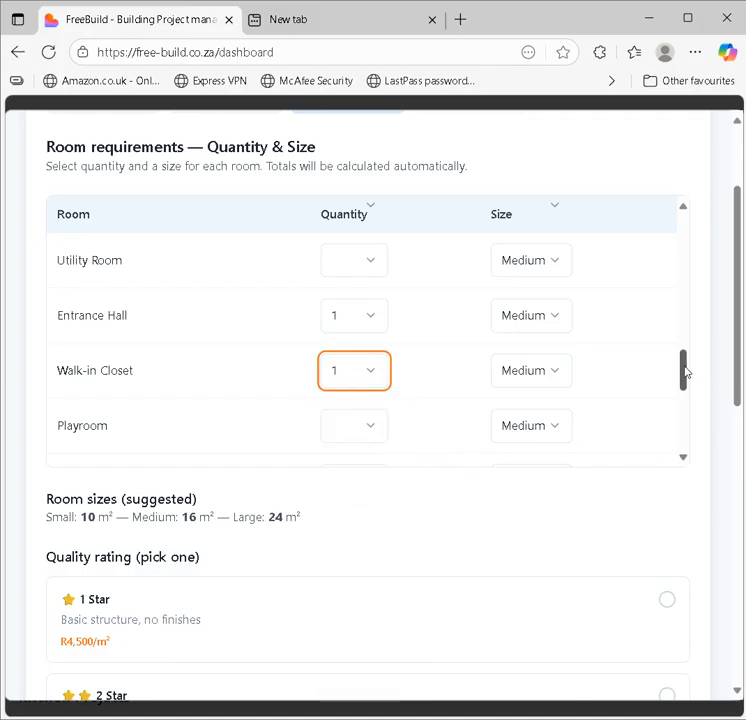
drag(686, 373, 687, 414)
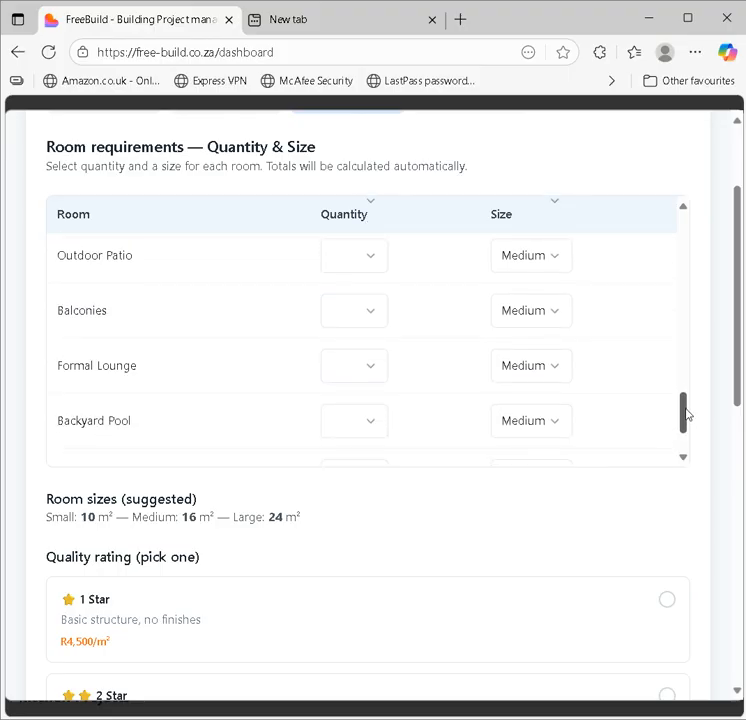
click(355, 374)
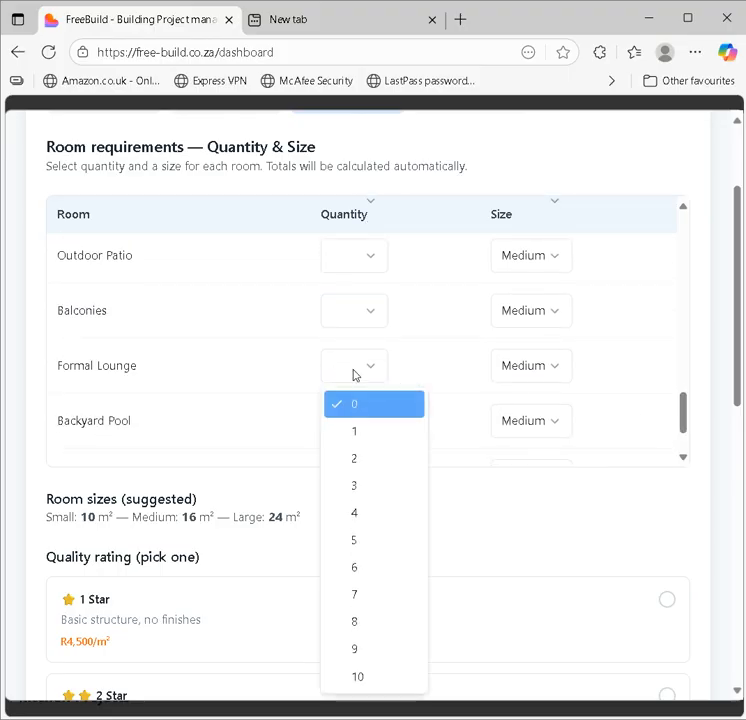
click(363, 431)
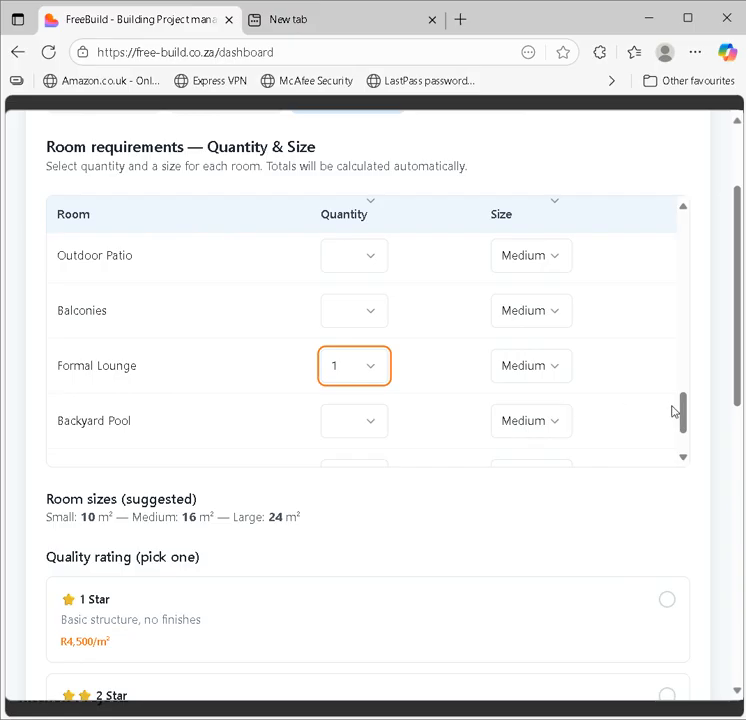
Step: Add one Large Backyard Pool and one Large Pool Leisure Space
drag(676, 412, 679, 437)
click(352, 331)
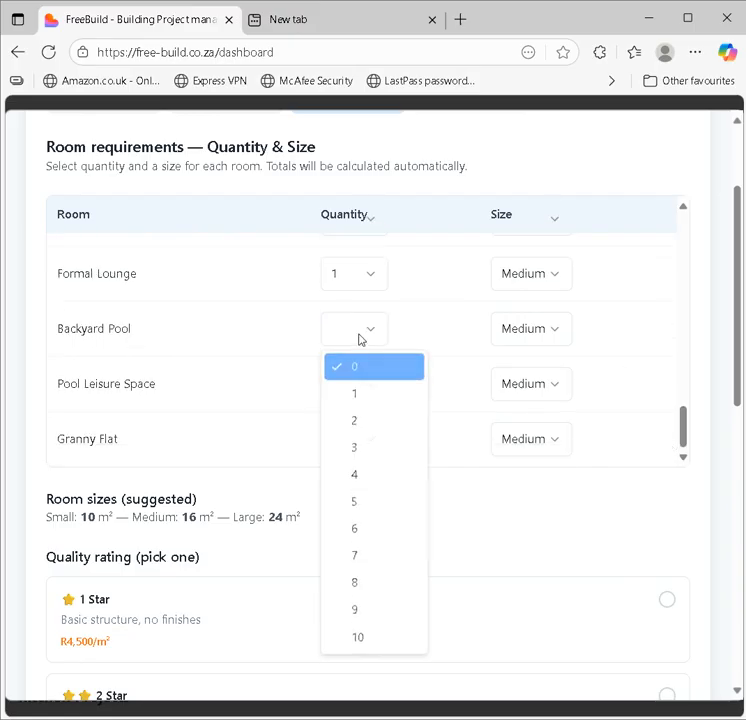
click(356, 393)
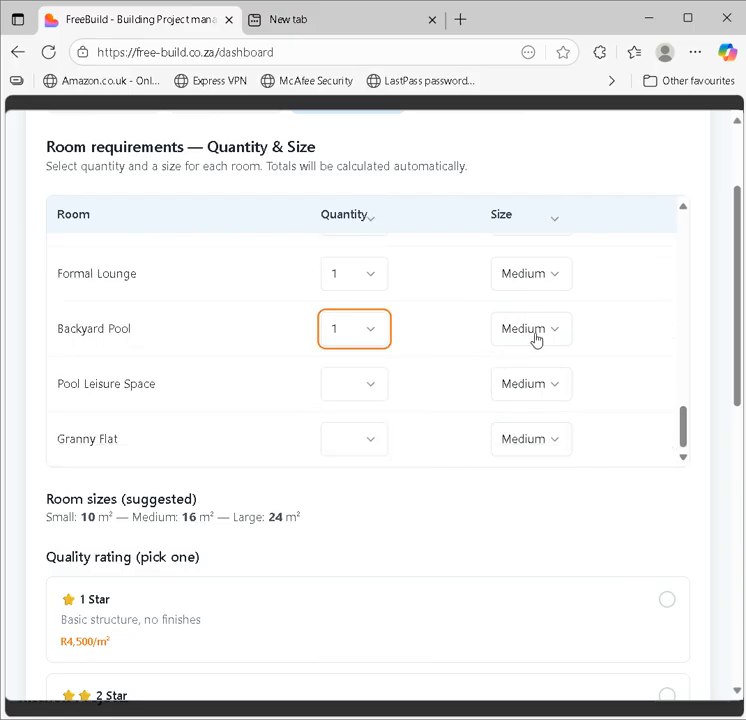
click(537, 332)
click(534, 420)
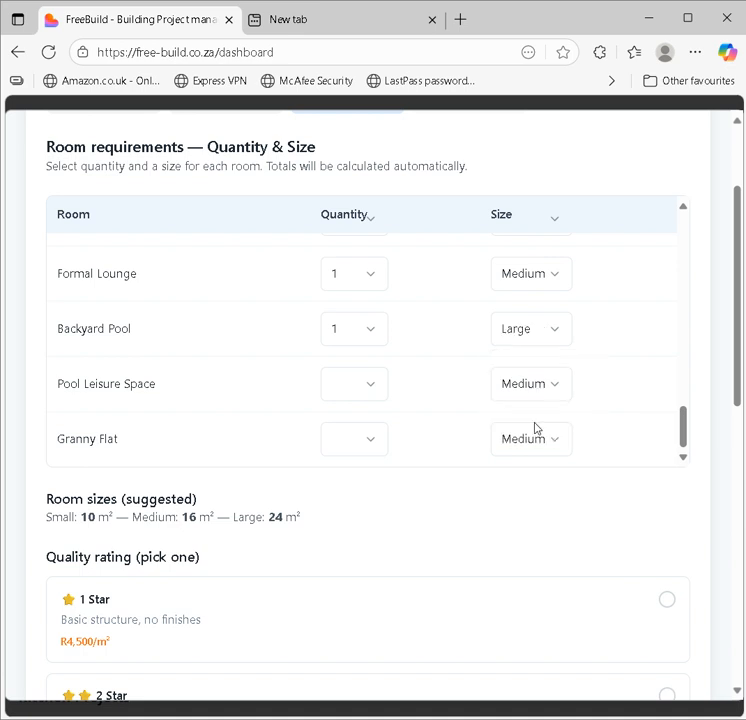
click(682, 440)
click(353, 388)
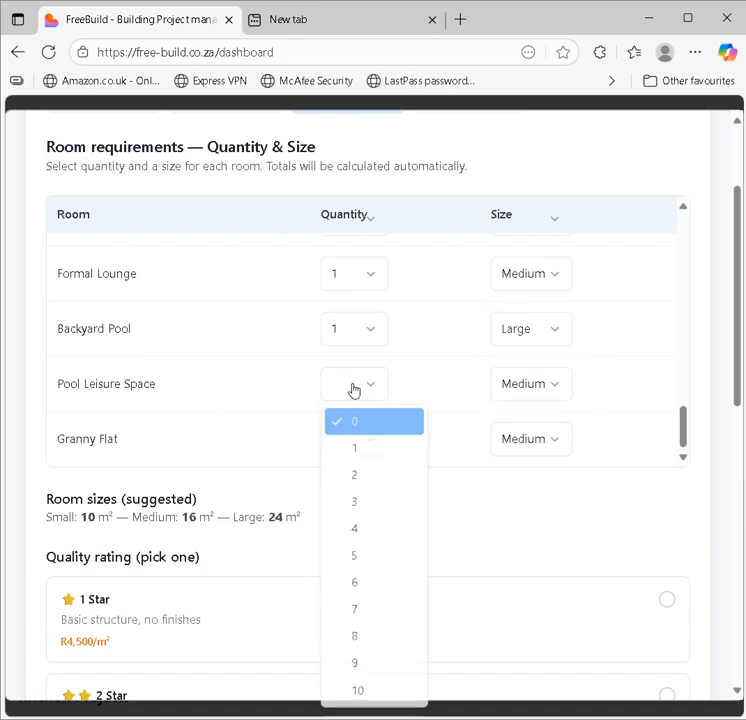
click(371, 452)
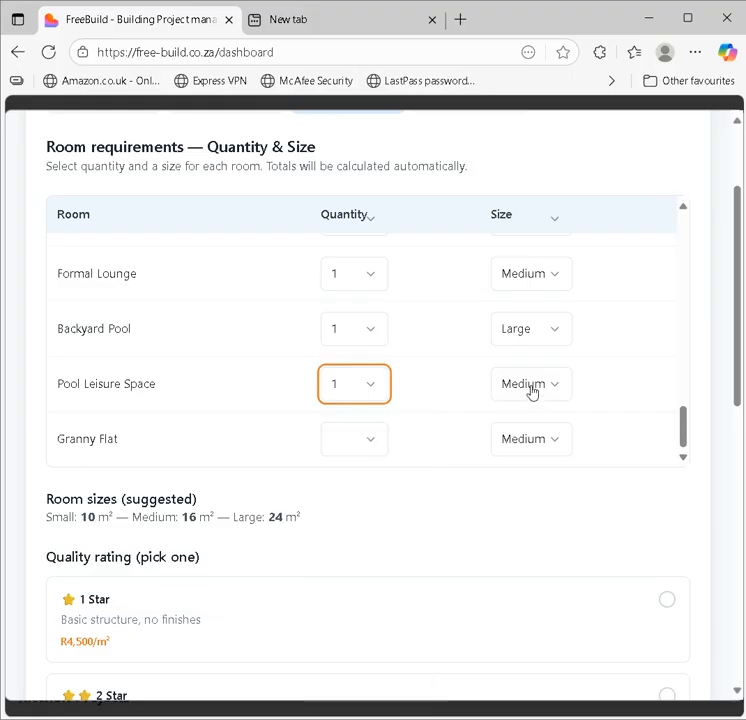
click(531, 388)
click(535, 476)
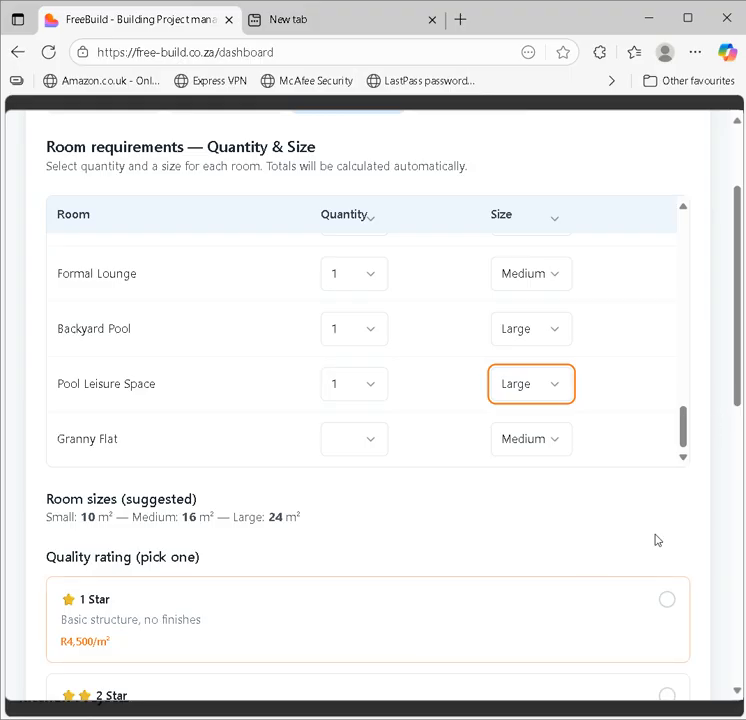
drag(726, 385, 726, 499)
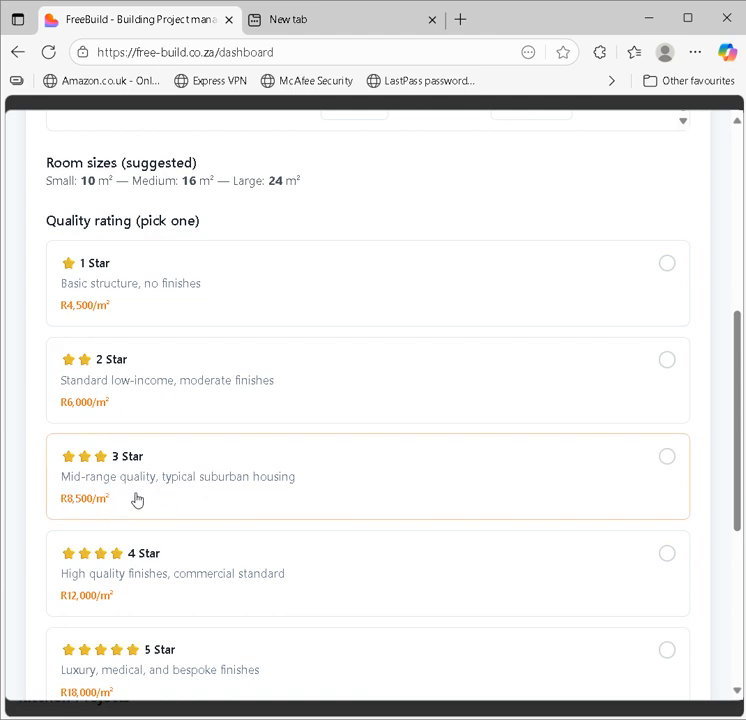
Step: Pick the 3 Star rating at R8,500/m² for the 246 m² home and continue to review
click(667, 459)
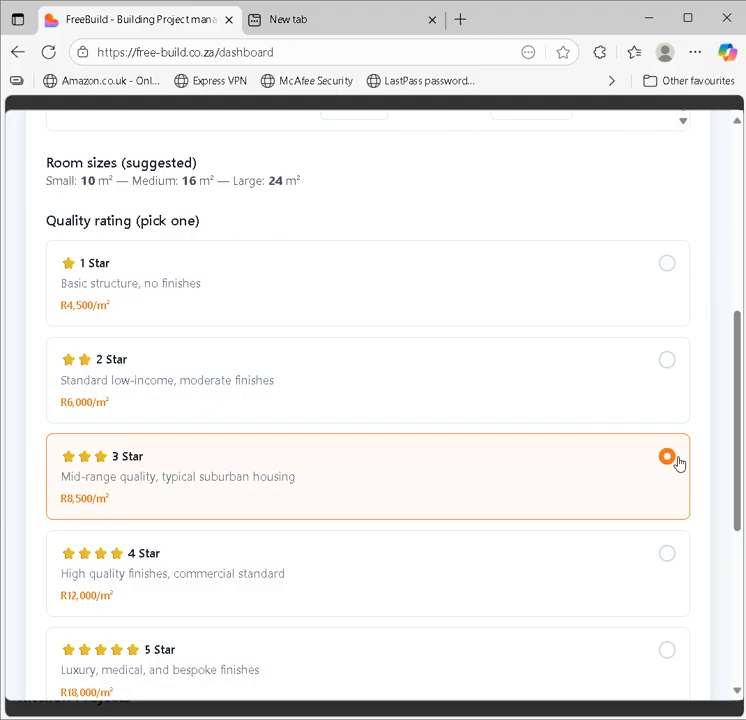
drag(729, 446, 724, 528)
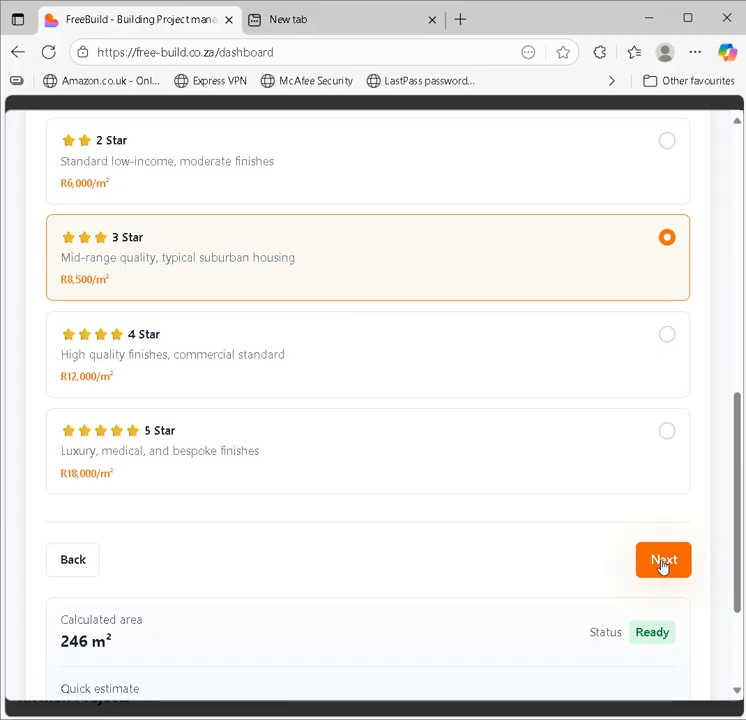
click(661, 563)
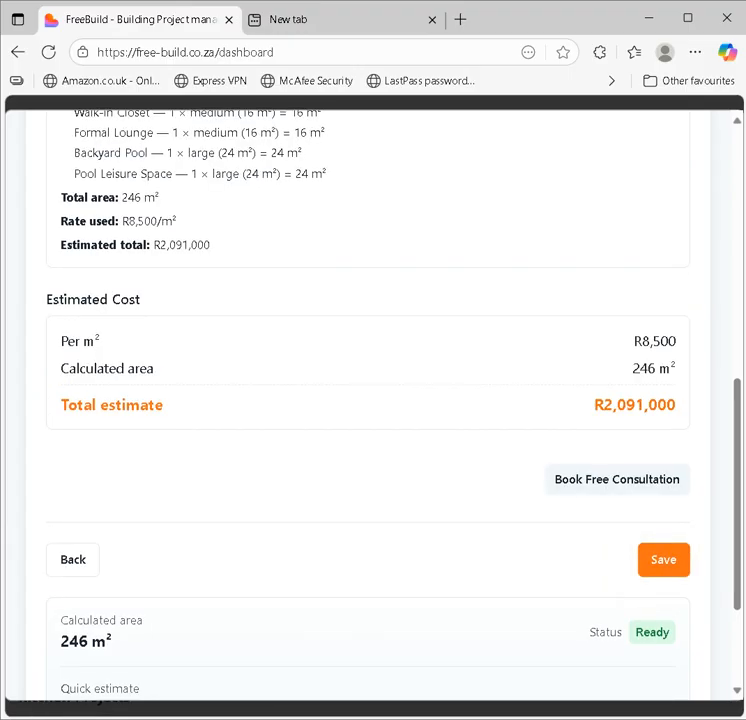
Step: Widen the browser window to view the full 246 m² summary at R8,500/m², totalling R2,091,000
drag(743, 450, 699, 450)
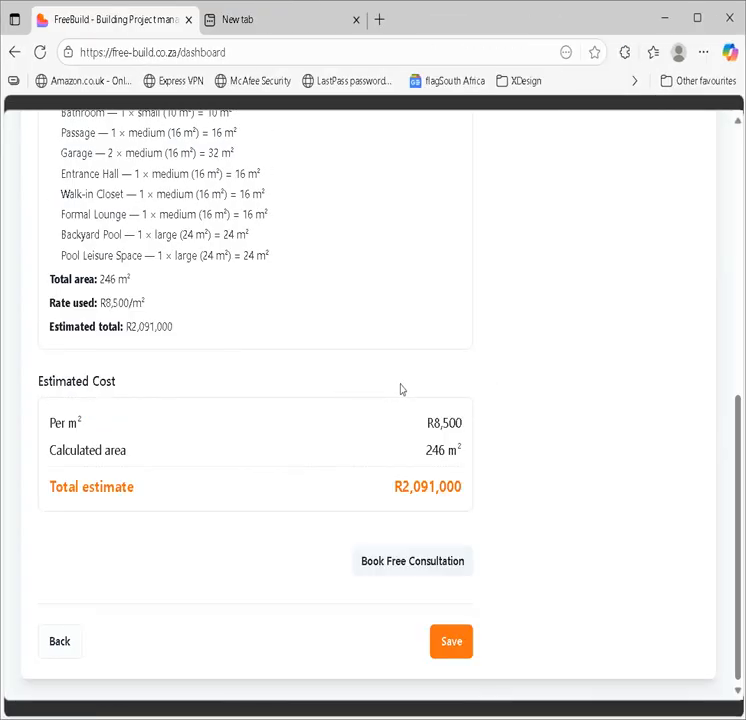
scroll(708, 487, up, 10)
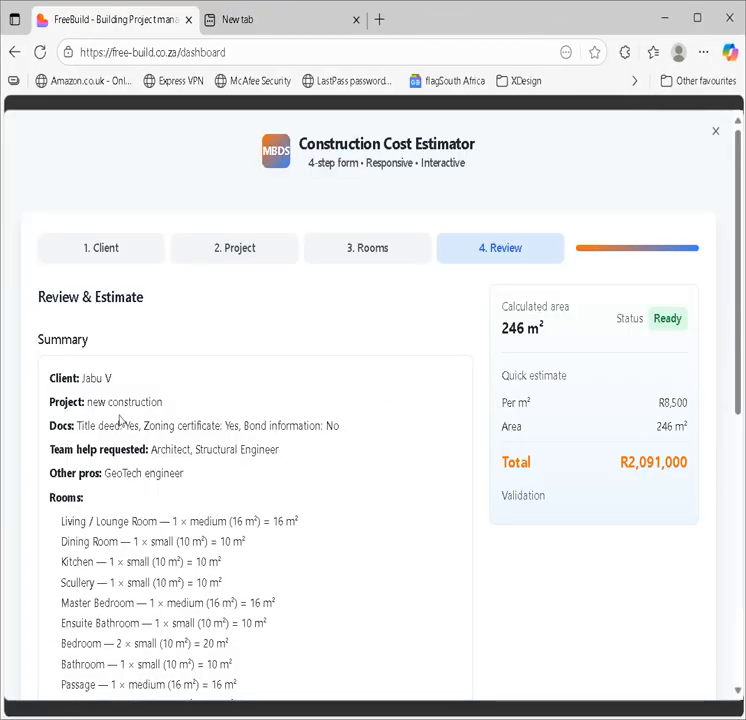
scroll(731, 290, down, 2)
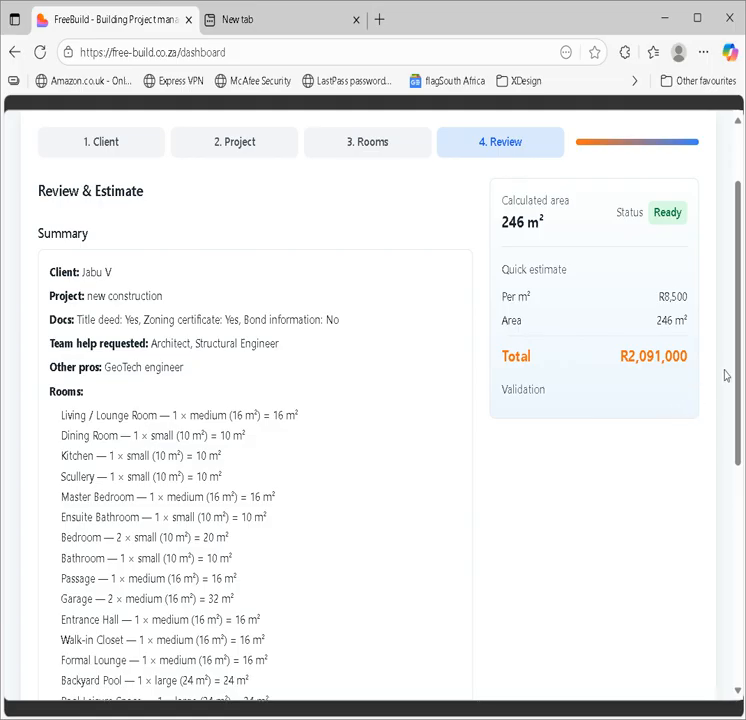
Step: Look over the room list down to the bottom of the review and save the R2,091,000 estimate
drag(200, 375, 59, 343)
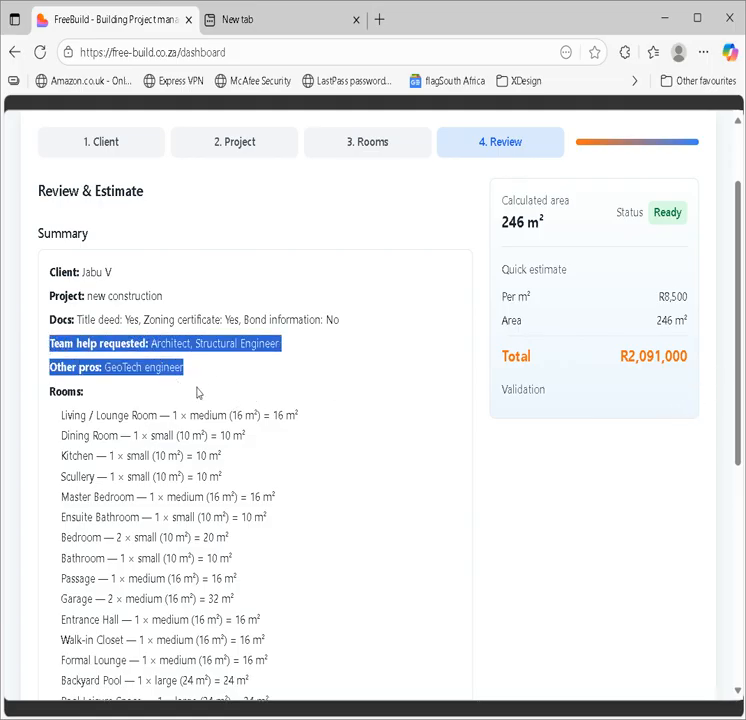
scroll(738, 341, down, 1)
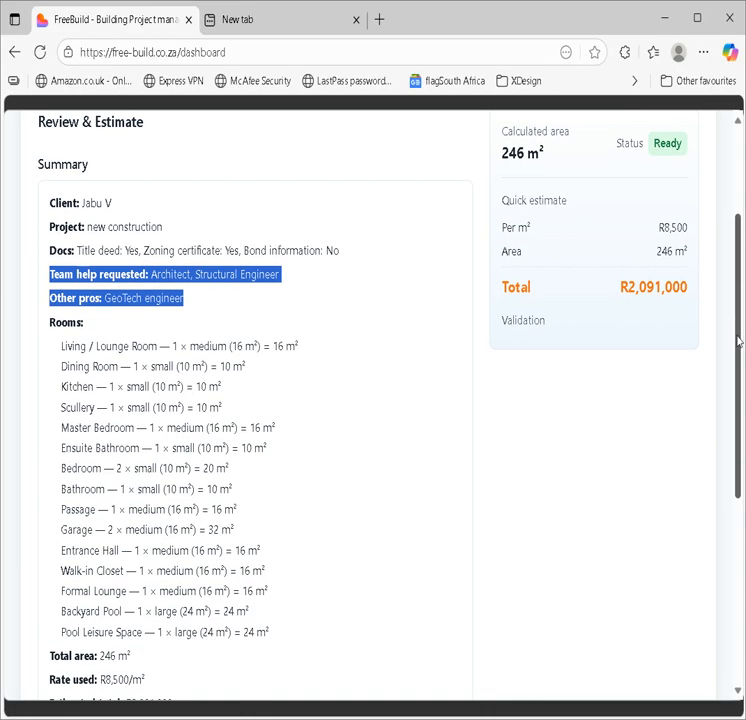
drag(738, 341, 738, 352)
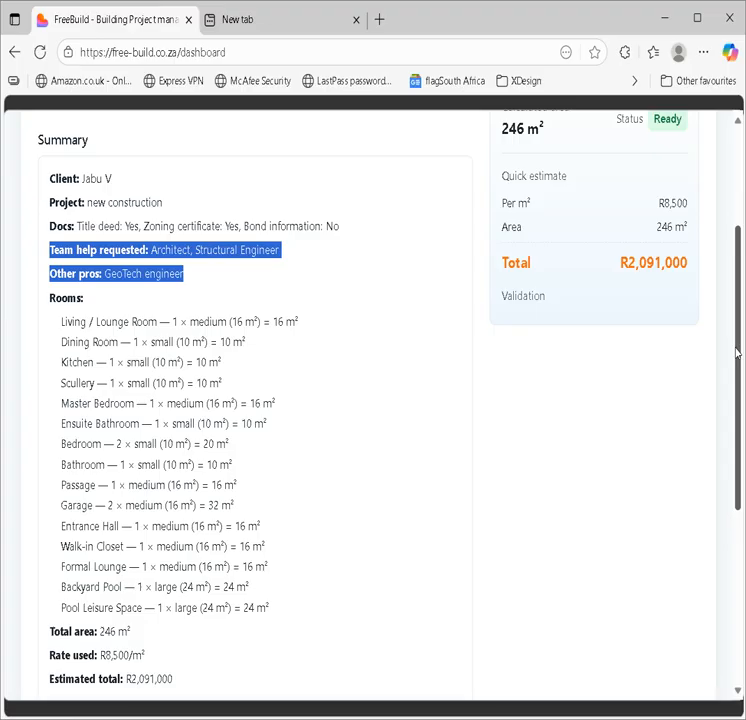
drag(733, 355, 728, 480)
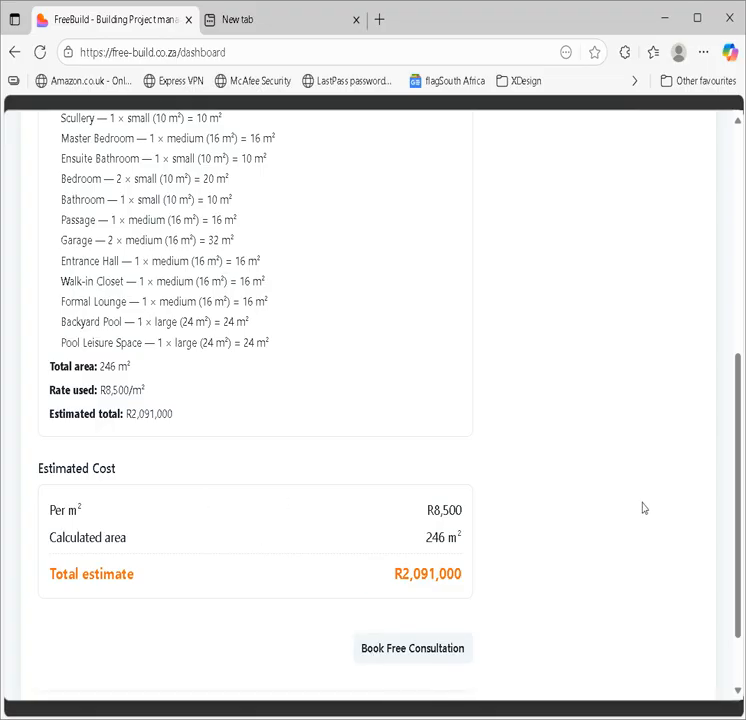
drag(735, 510, 736, 515)
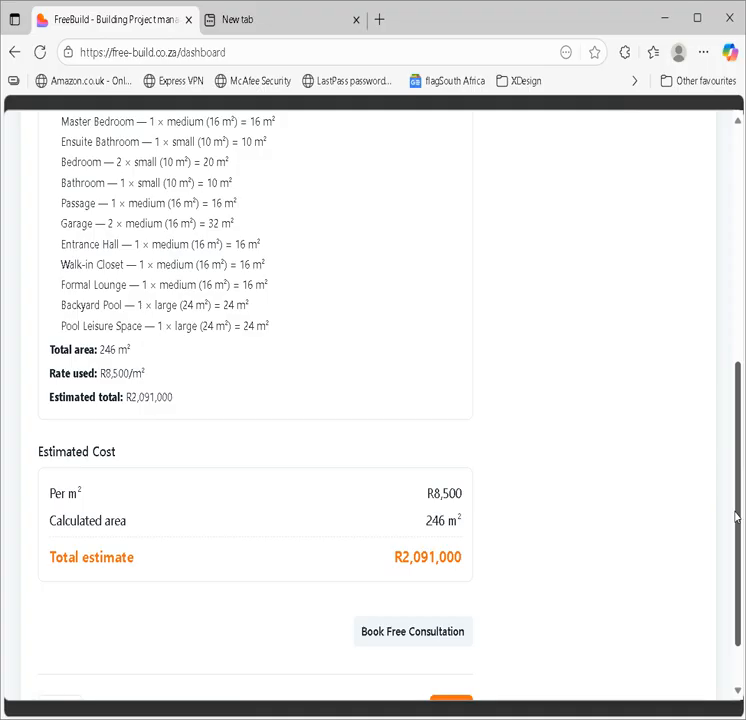
drag(736, 515, 699, 585)
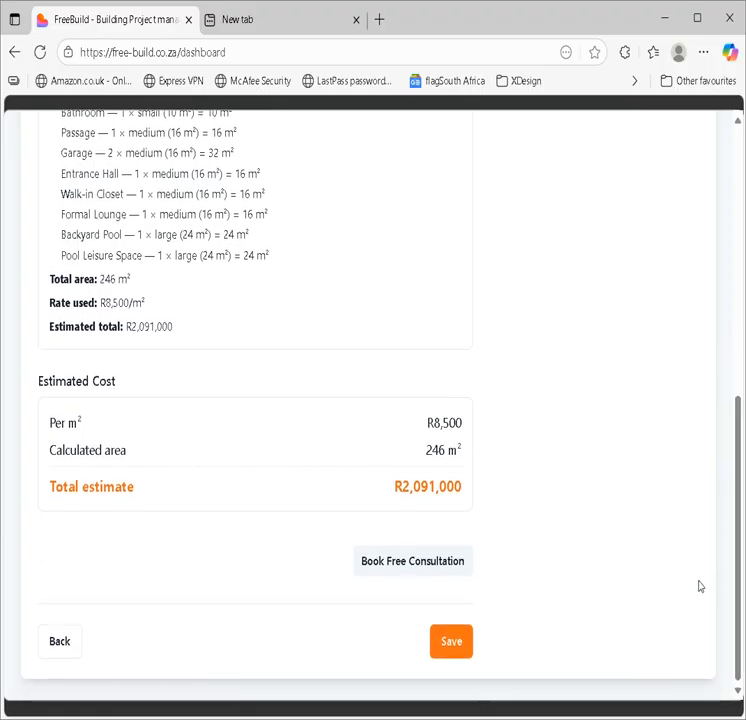
click(450, 643)
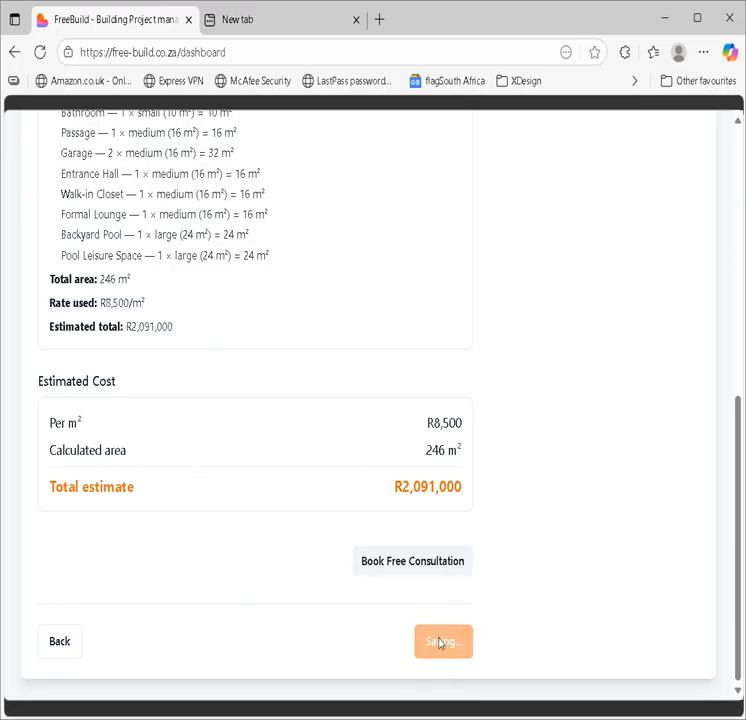